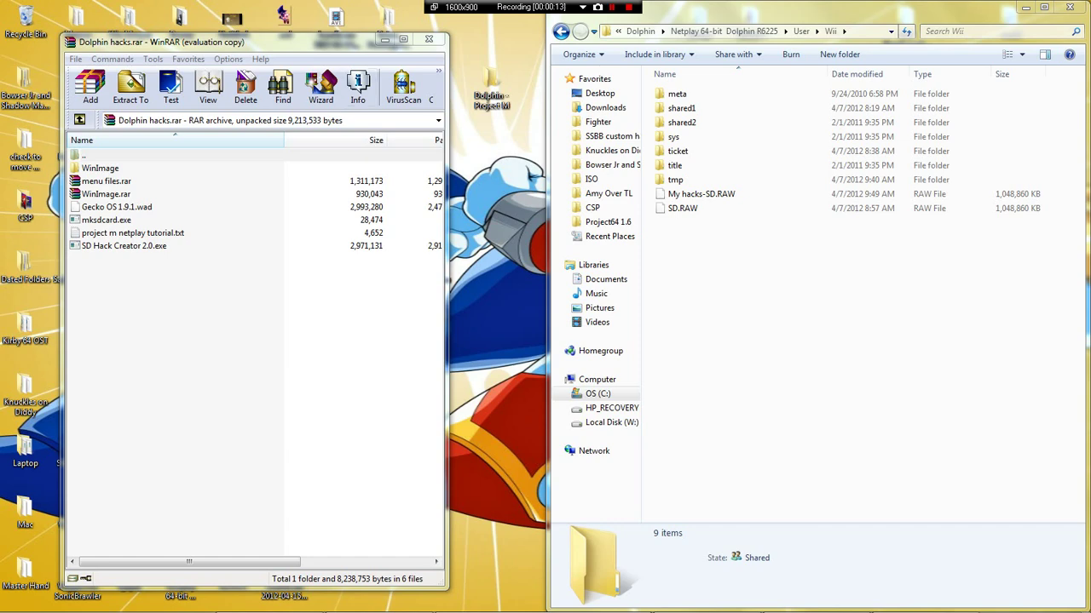
left_click_drag(319, 41, 309, 35)
left_click(247, 341)
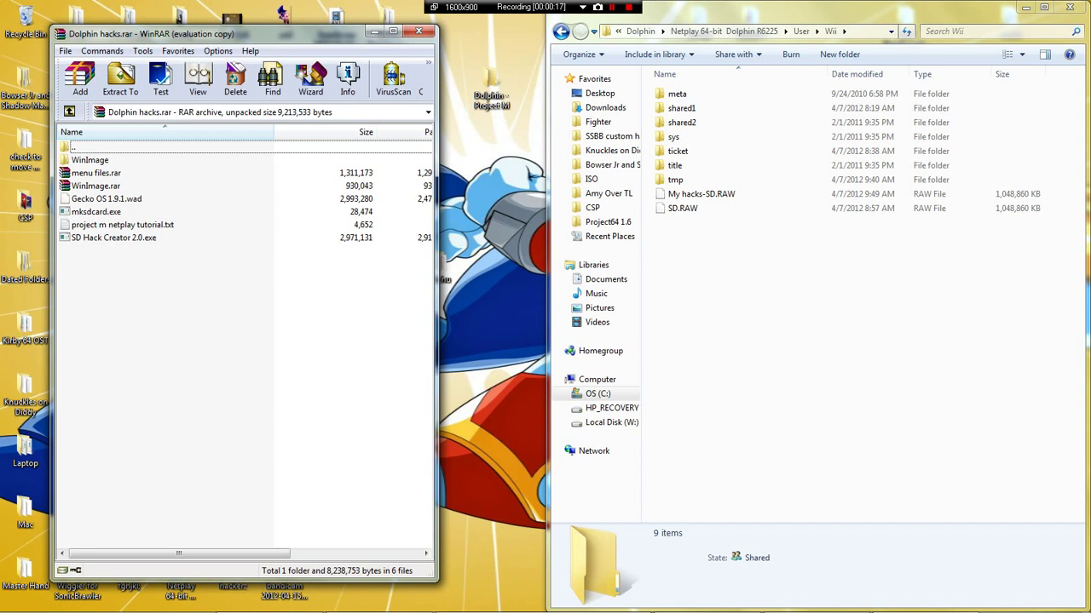
mouse_move(179, 554)
left_mouse_down()
mouse_move(313, 554)
mouse_move(179, 554)
left_mouse_up()
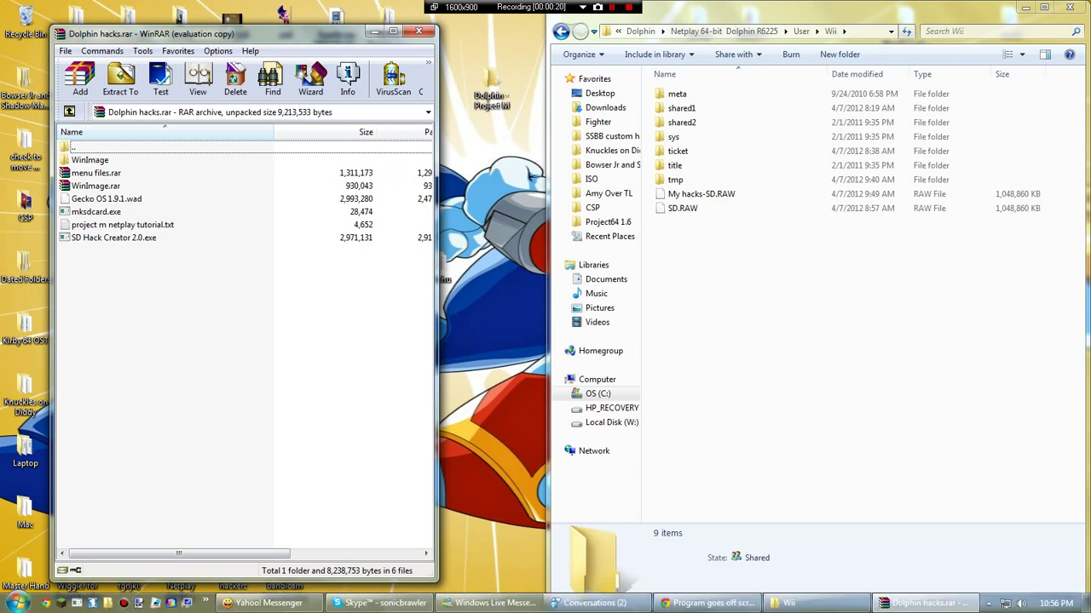
left_click(17, 603)
left_click(68, 208)
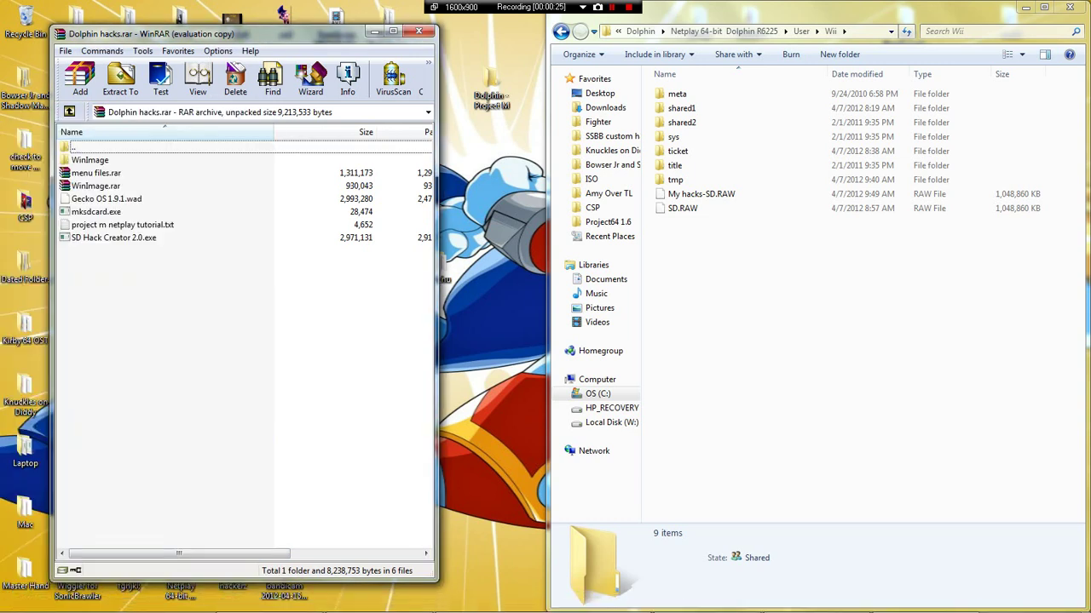
key("BackSpace")
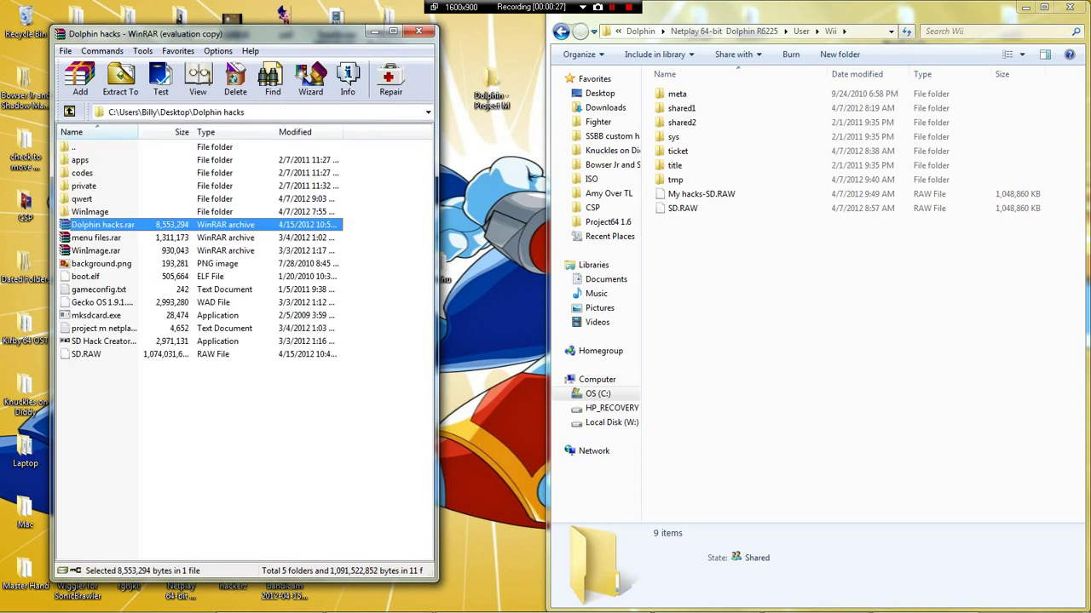
key("Return")
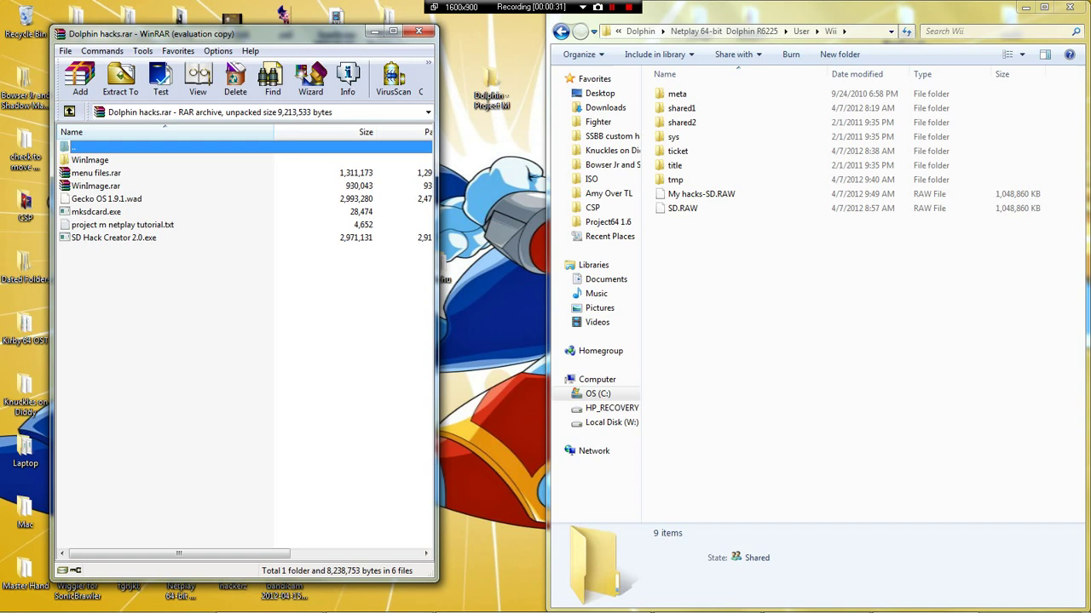
- Extract everything in Dolphin hacks.rar into the Dolphin - Project M folder on the desktop, then close the archive
key("ctrl+a")
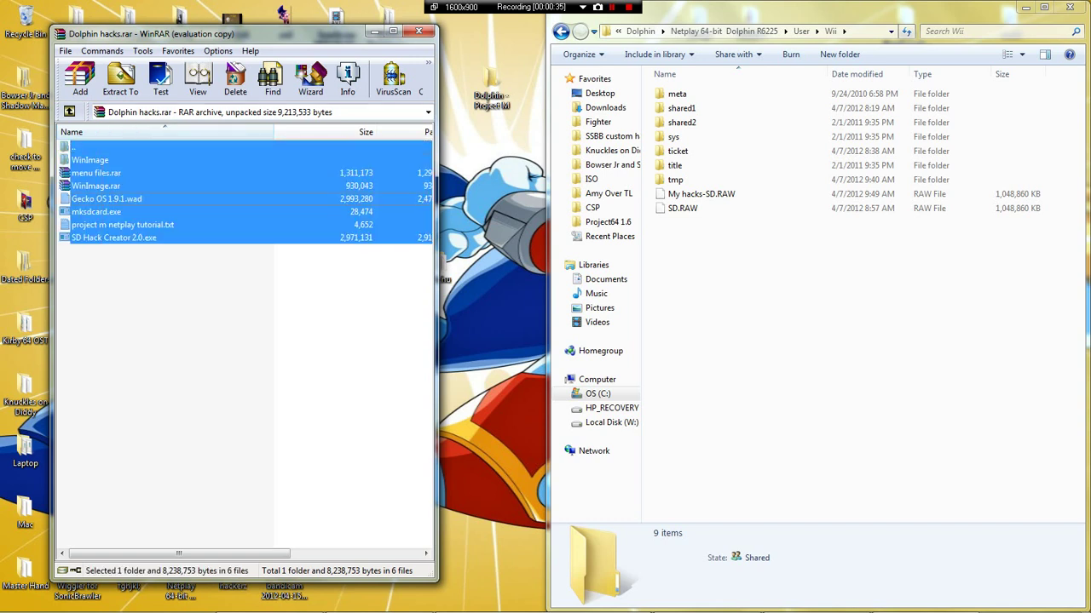
left_click_drag(107, 200, 491, 87)
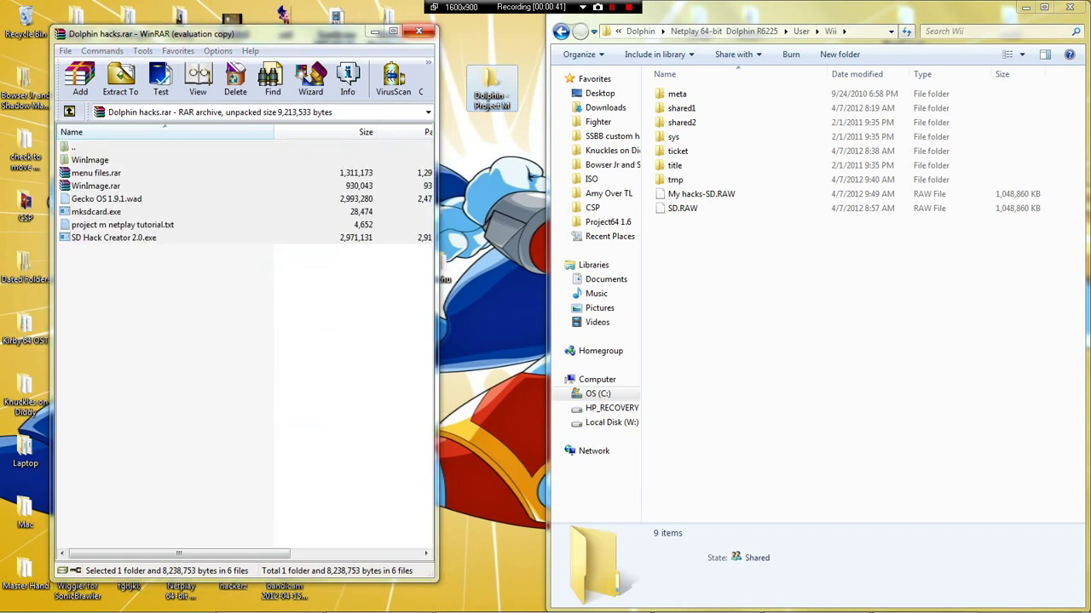
left_click(419, 31)
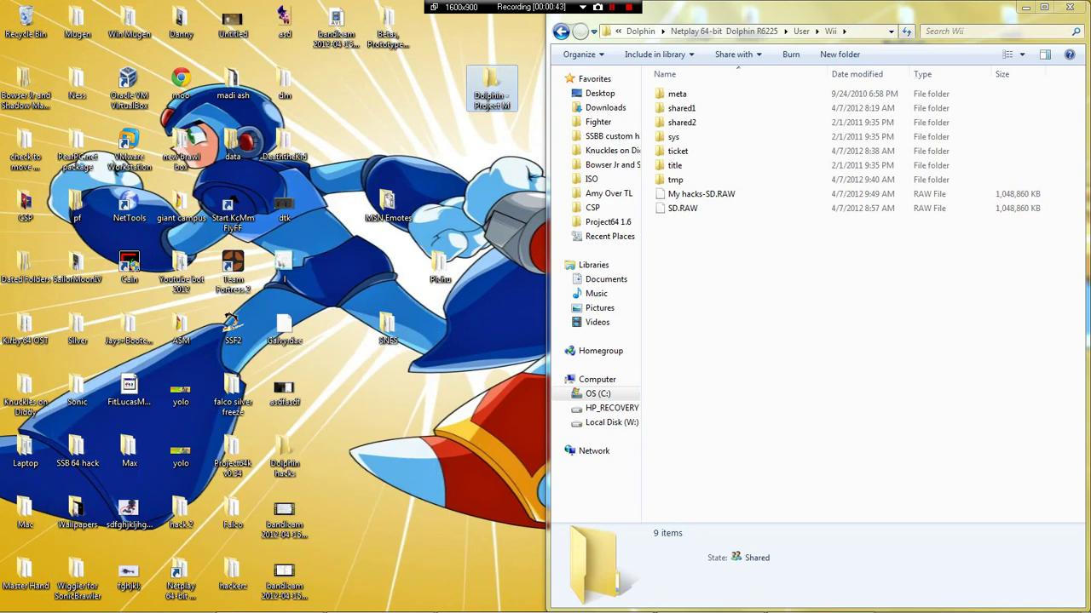
- Open the Dolphin - Project M folder beside the emulator's window and go to the Netplay 64-bit Dolphin R6225 folder there
double_click(492, 89)
left_click_drag(688, 16, 2, 149)
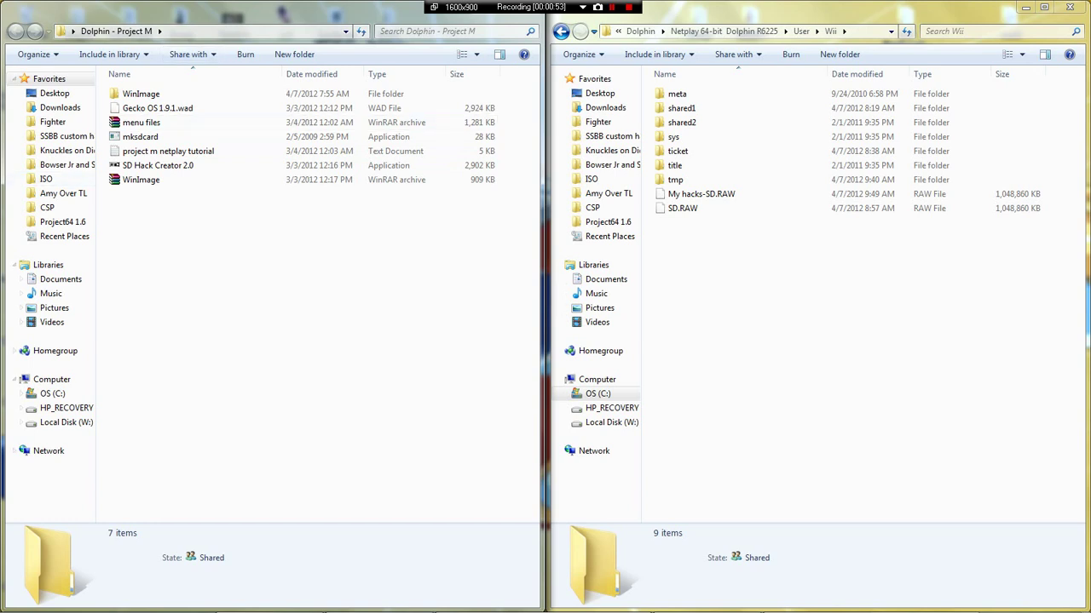
left_click(640, 31)
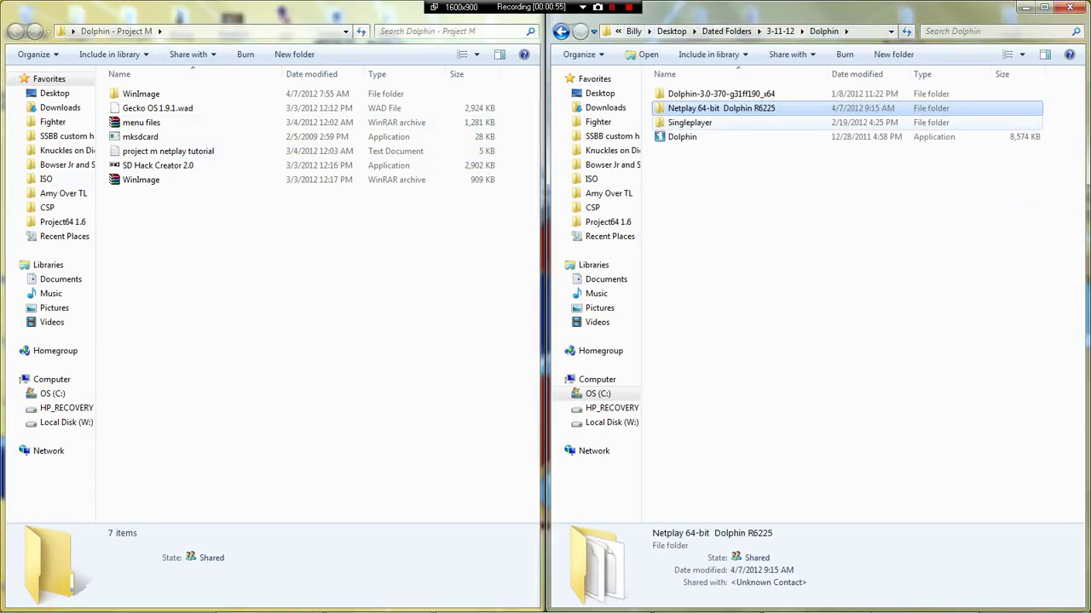
key("Return")
key("ctrl+a")
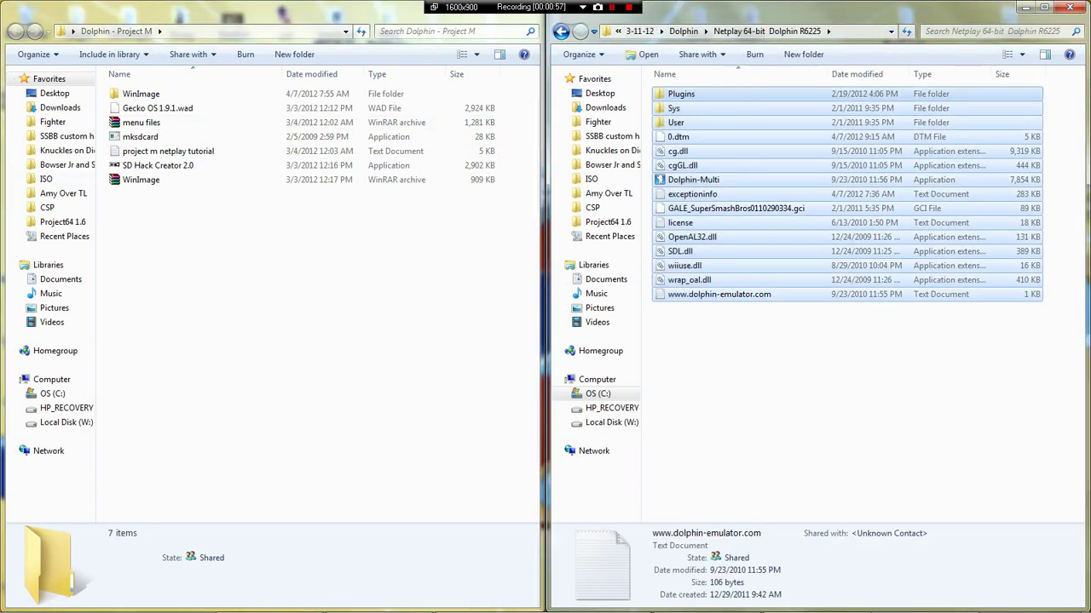
left_click(852, 383)
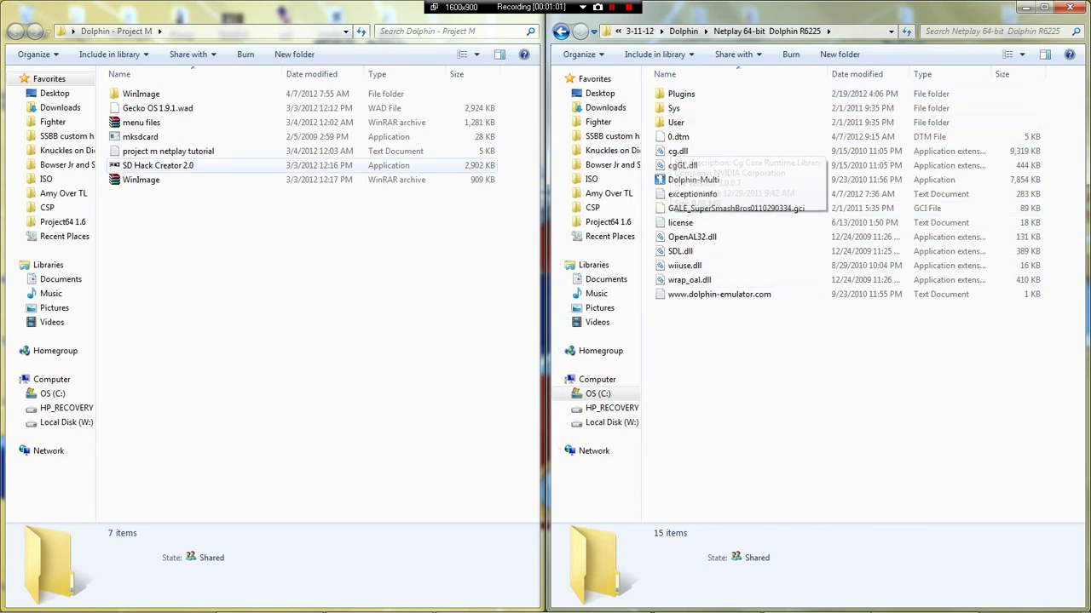
- Open the Wii system menu folder inside the menu files archive and the emulator's User\Wii folder
double_click(141, 122)
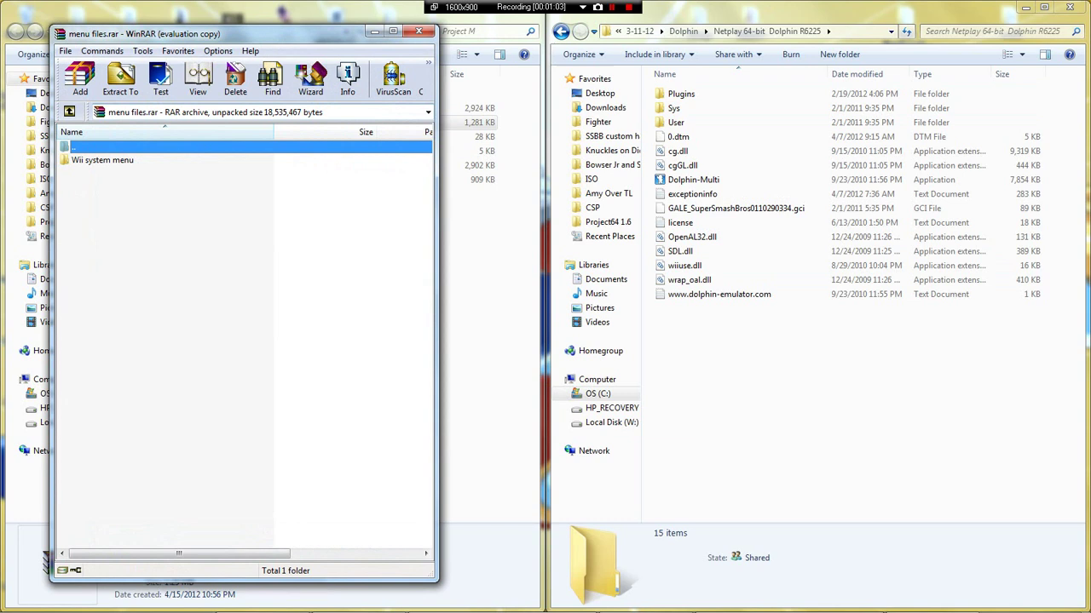
left_click(343, 250)
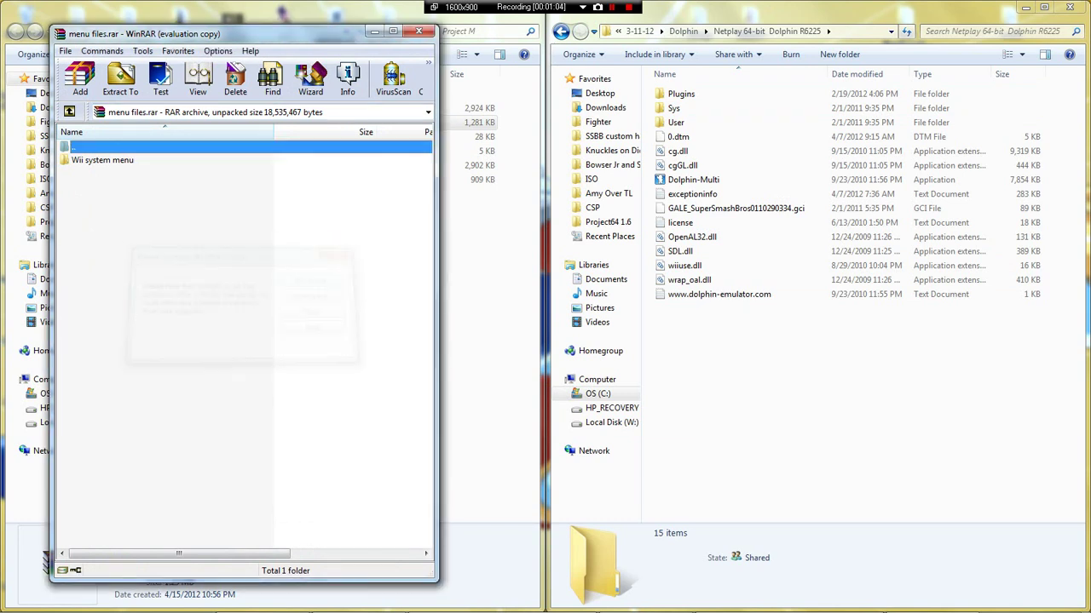
double_click(103, 160)
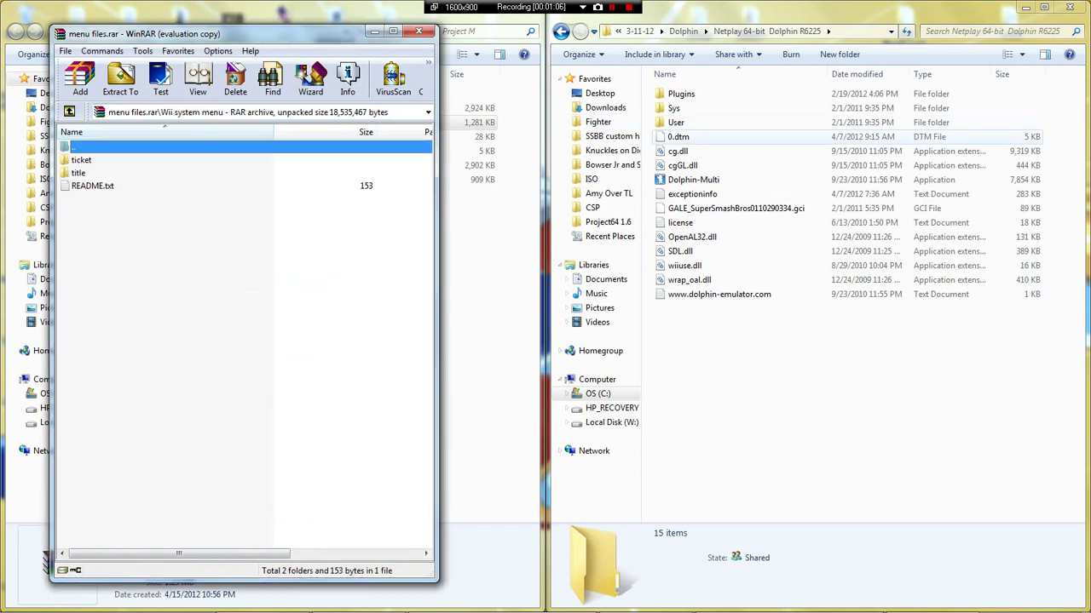
double_click(677, 122)
double_click(674, 279)
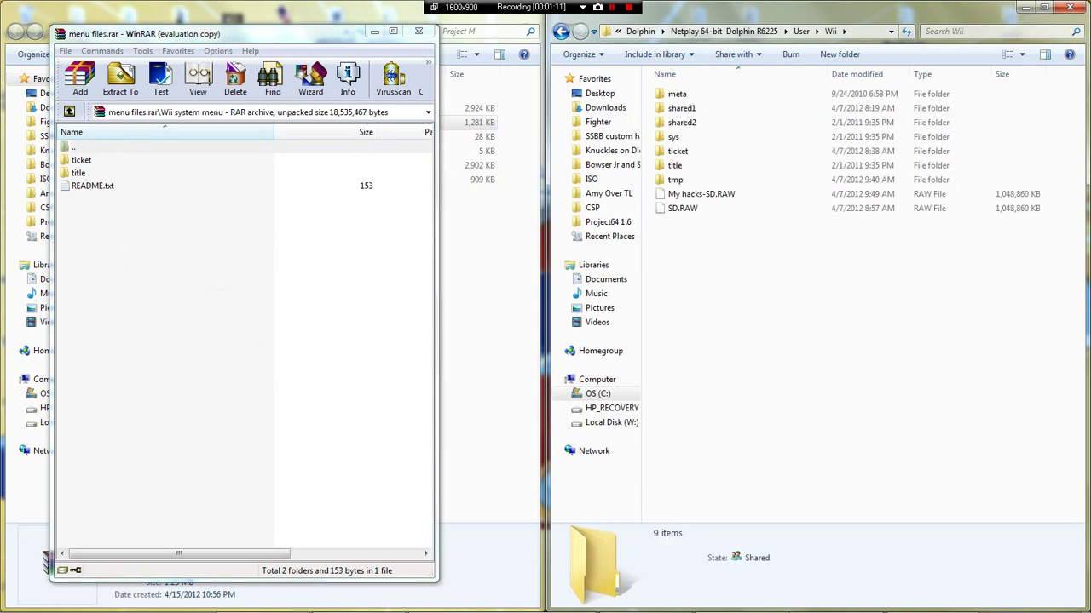
- Extract the ticket and title folders into the emulator's Wii folder, merging them with the existing ones, and close the archive
left_click(78, 173)
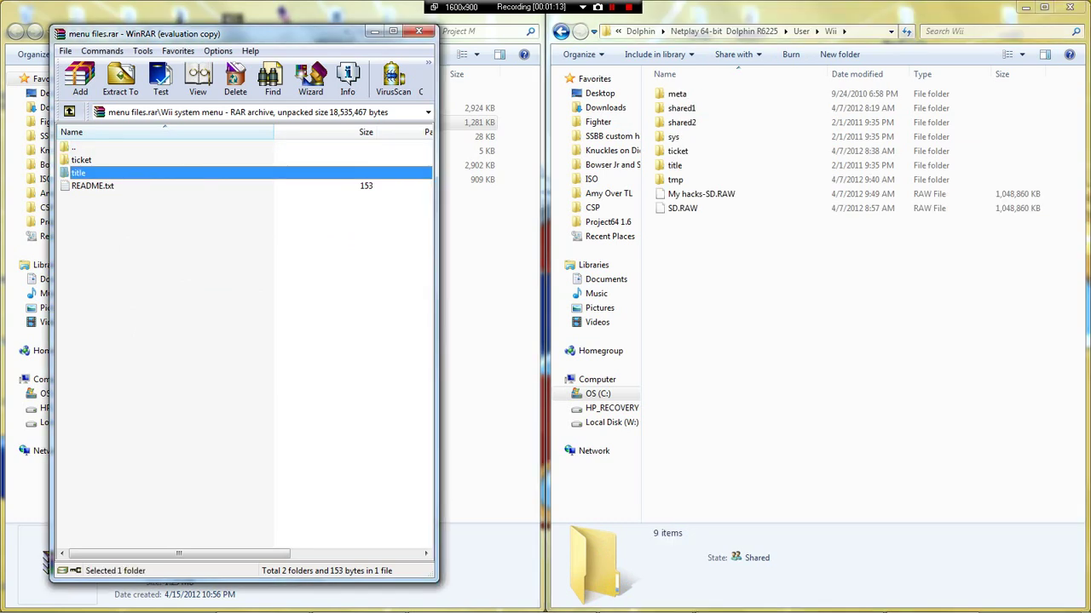
left_click(81, 160)
left_click(78, 173)
key("ctrl+a")
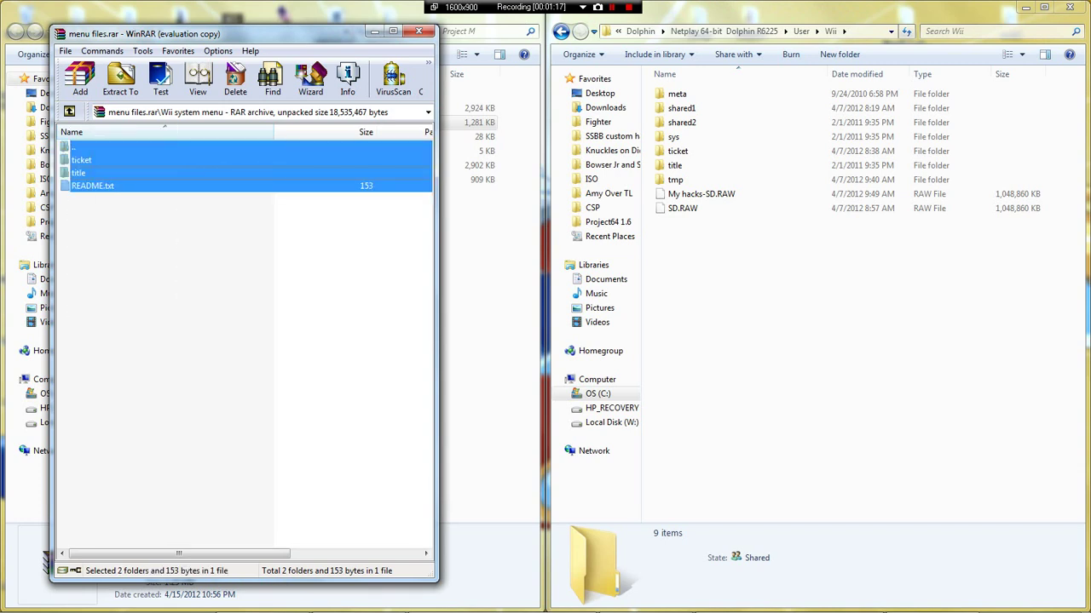
left_click(92, 186, "ctrl")
left_click_drag(78, 173, 750, 290)
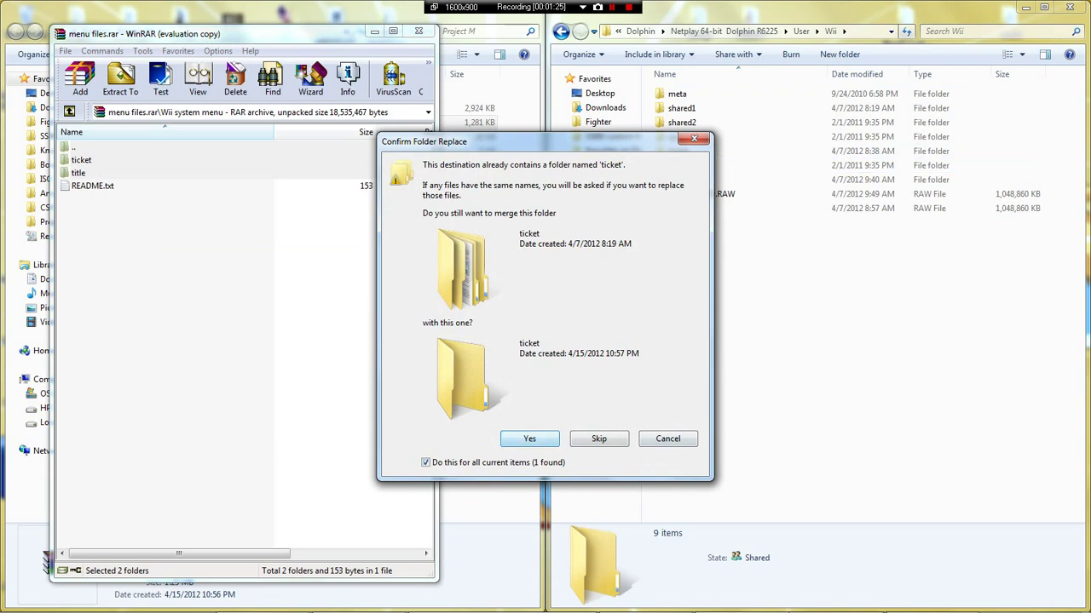
left_click(529, 439)
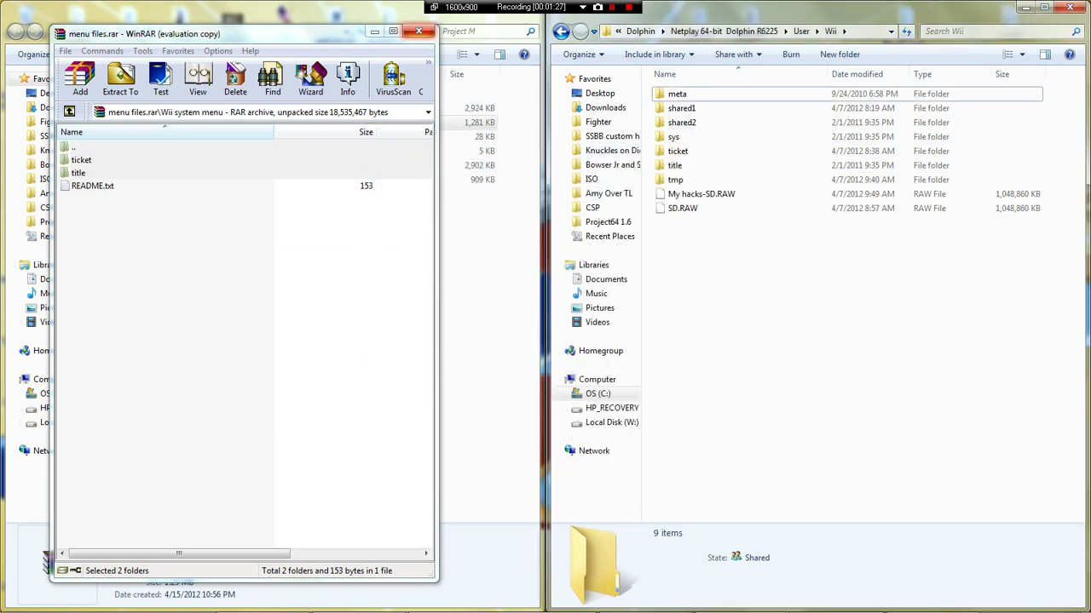
left_click(418, 31)
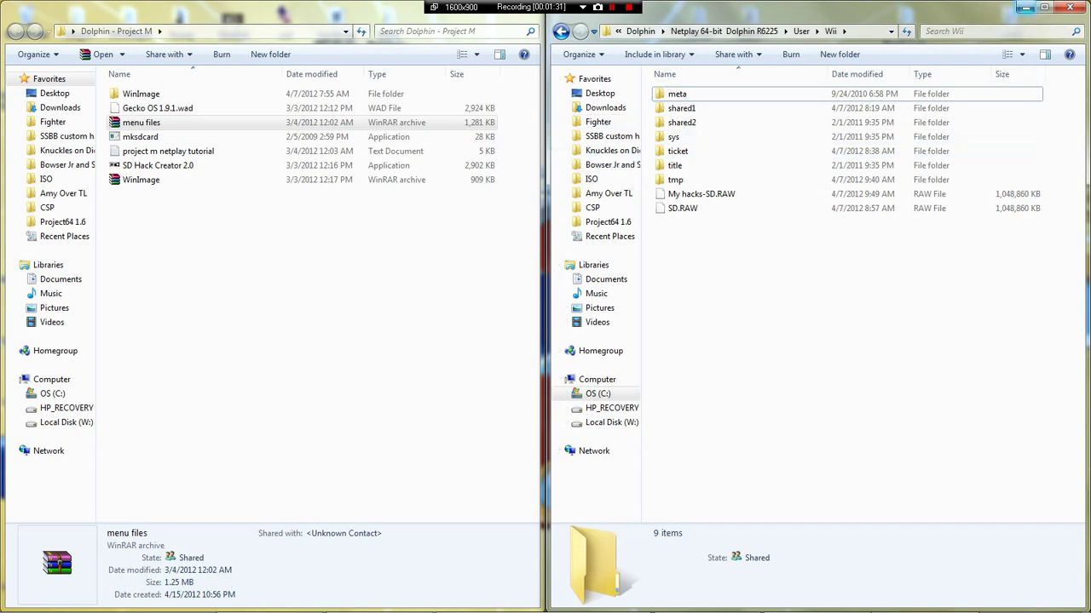
- Minimize the Wii folder window and maximize the Dolphin - Project M window
left_click(1025, 8)
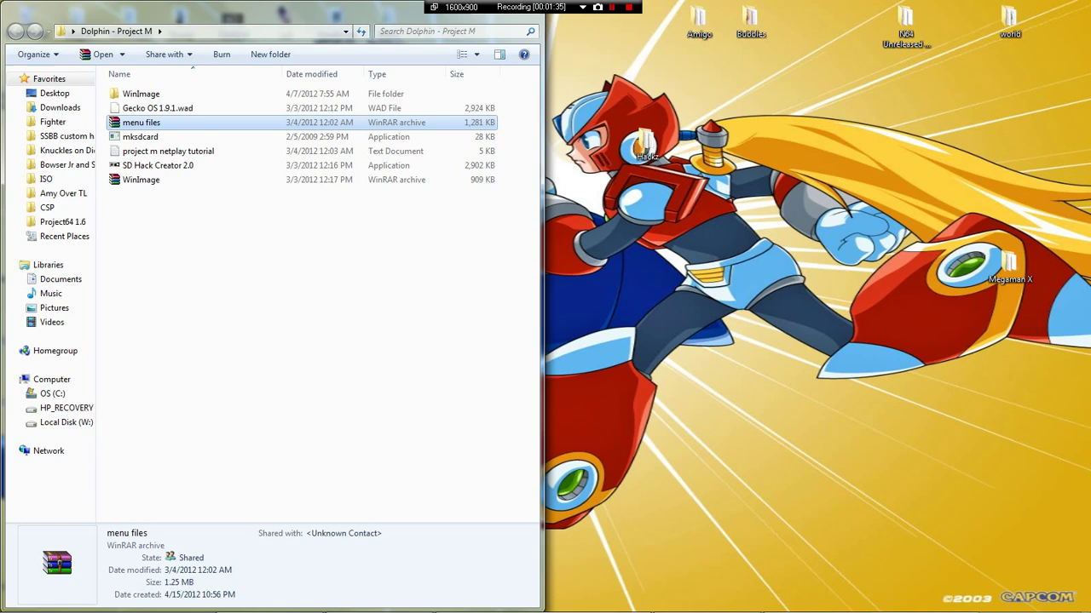
left_click(582, 6)
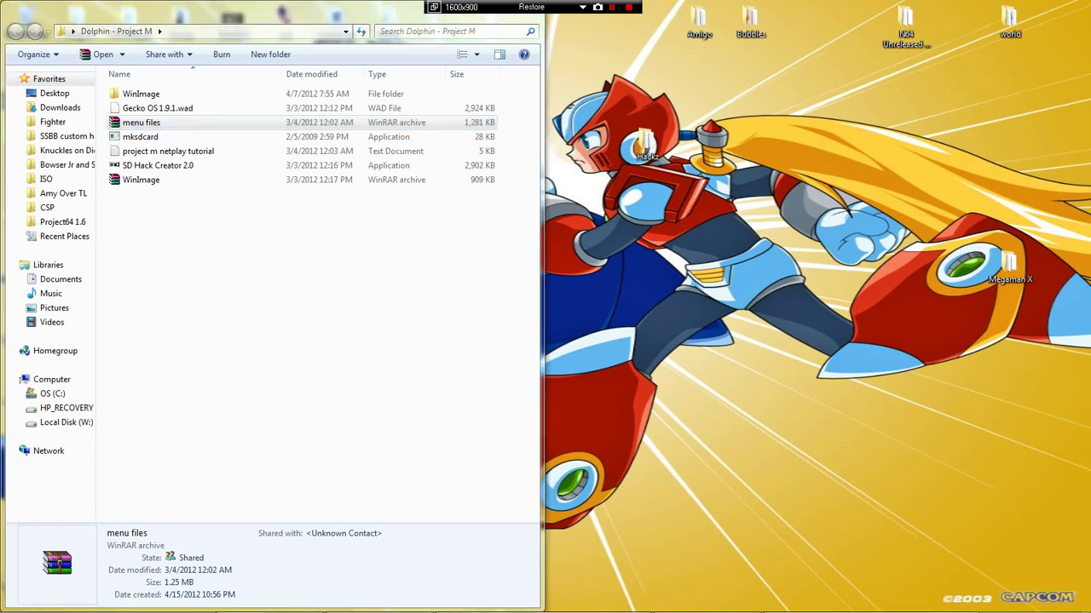
left_click_drag(346, 12, 355, 74)
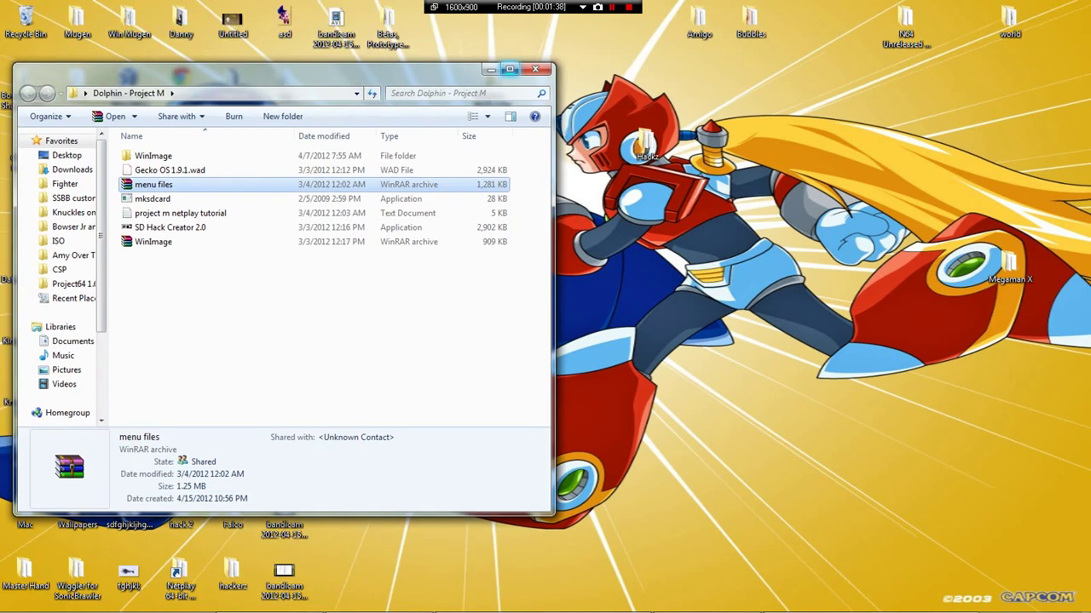
left_click(511, 67)
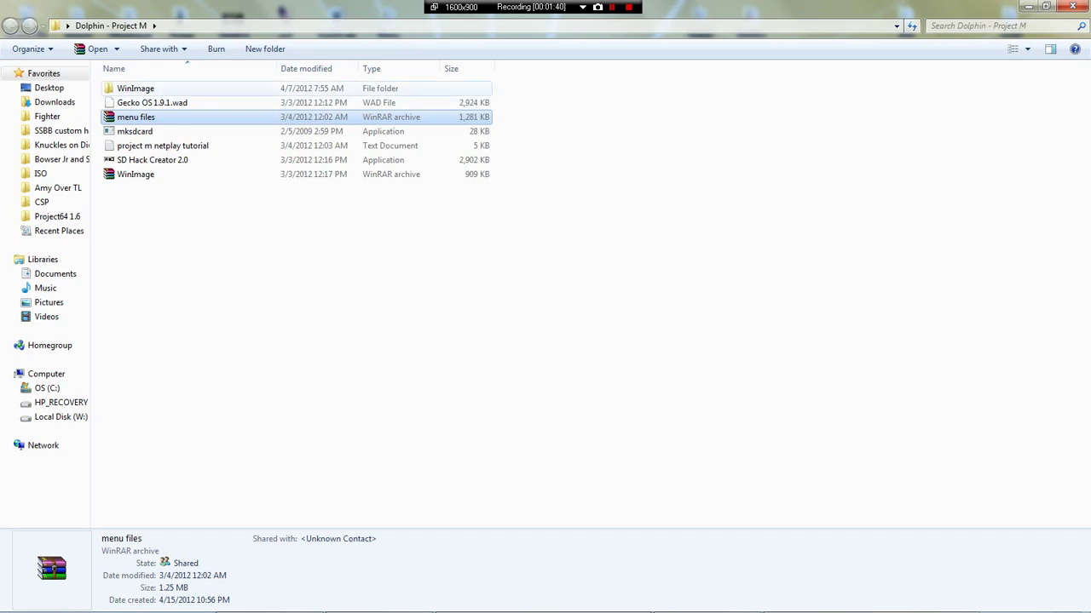
- Launch SD Hack Creator 2.0 from the Dolphin - Project M folder and choose the 1024 SD card size
left_click(290, 160)
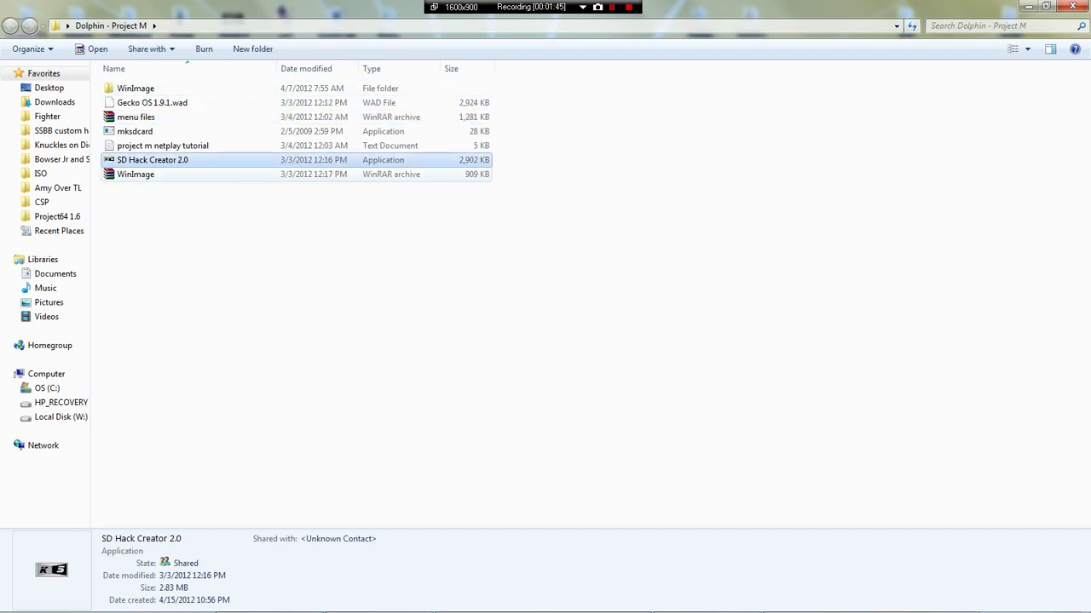
key("Return")
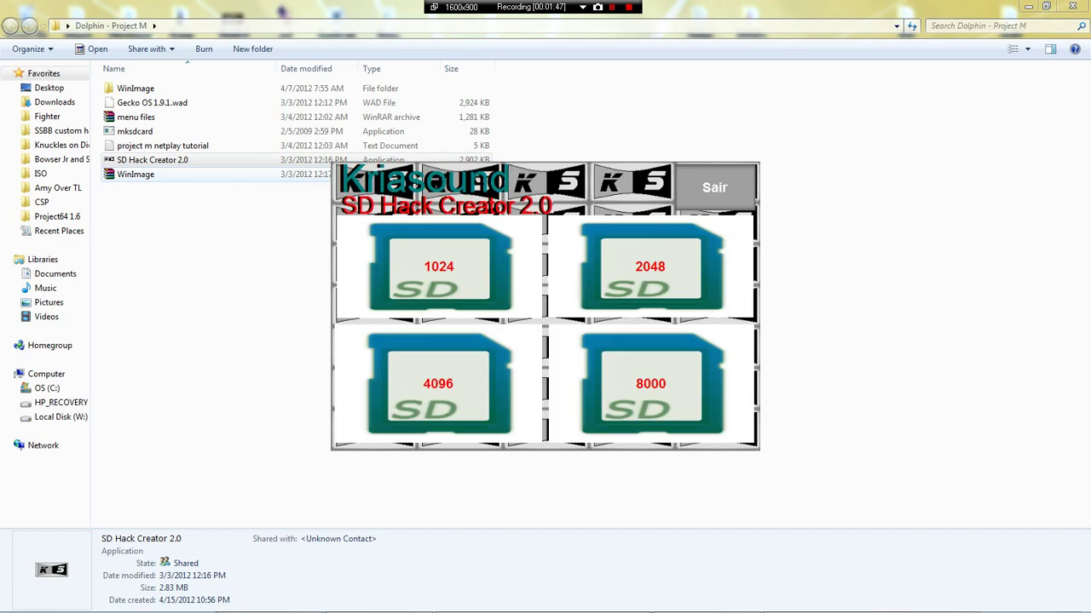
left_click(439, 268)
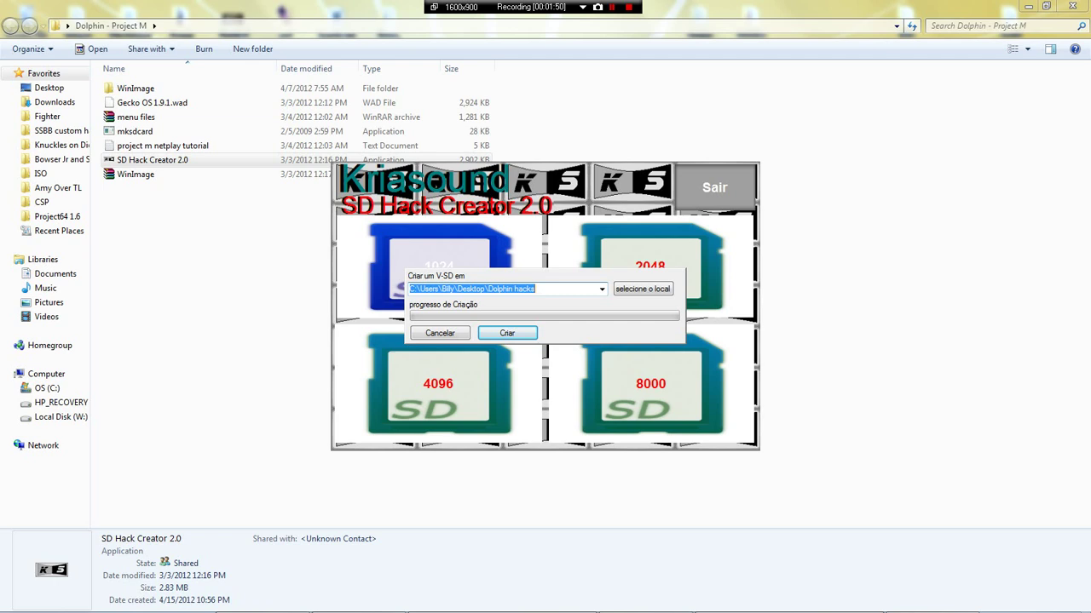
- Create the virtual SD card with the desktop's Dolphin - Project M folder as destination, and exit SD Hack Creator
left_click(643, 289)
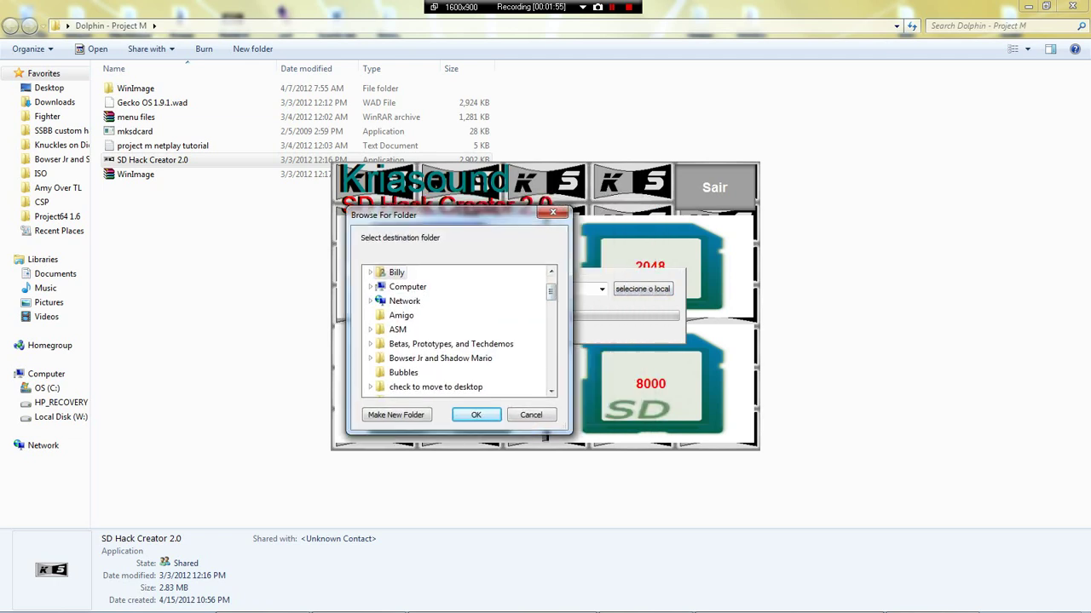
scroll(459, 331, "down", 4)
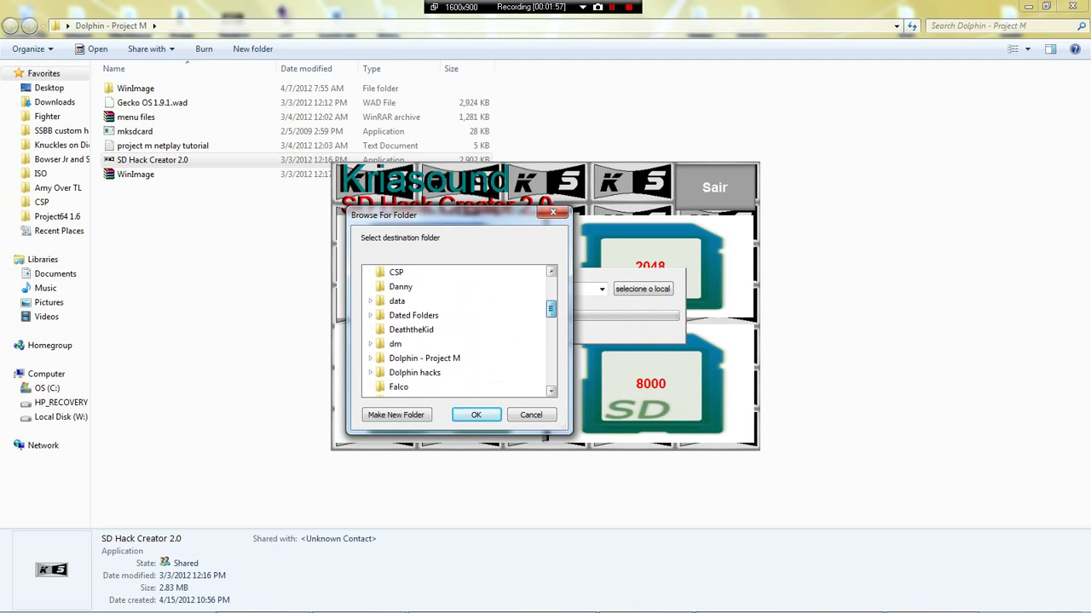
scroll(459, 331, "down", 4)
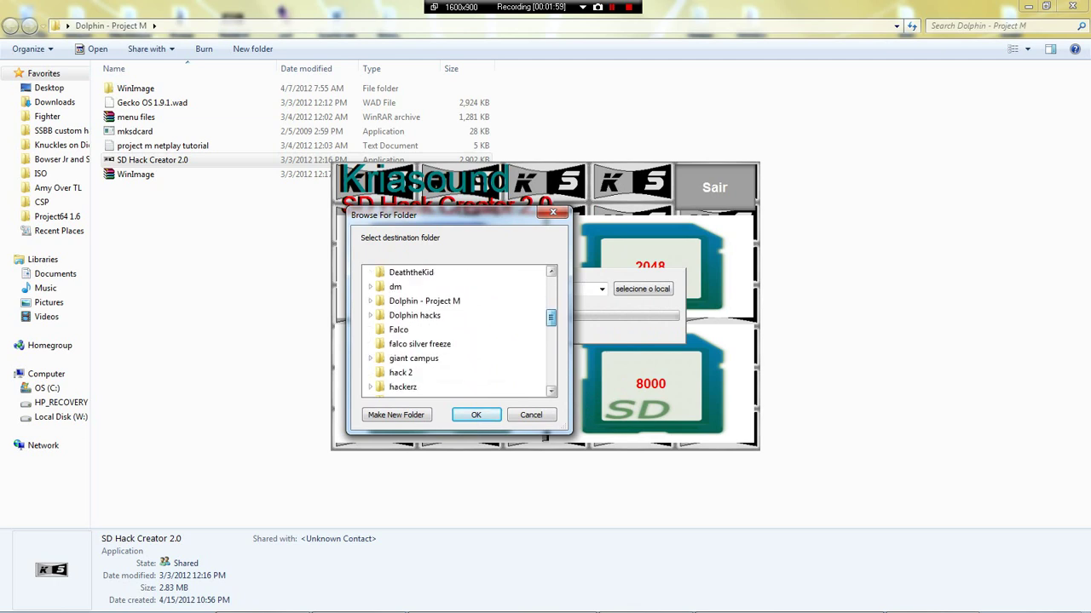
scroll(452, 316, "down", 1)
scroll(451, 317, "up", 2)
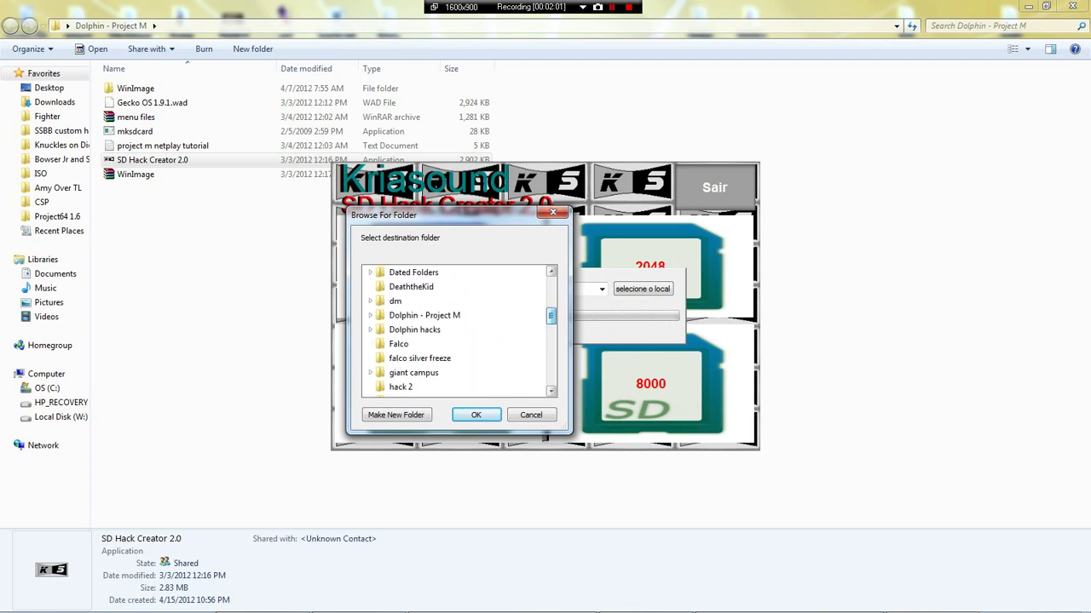
left_click(424, 316)
left_click(476, 415)
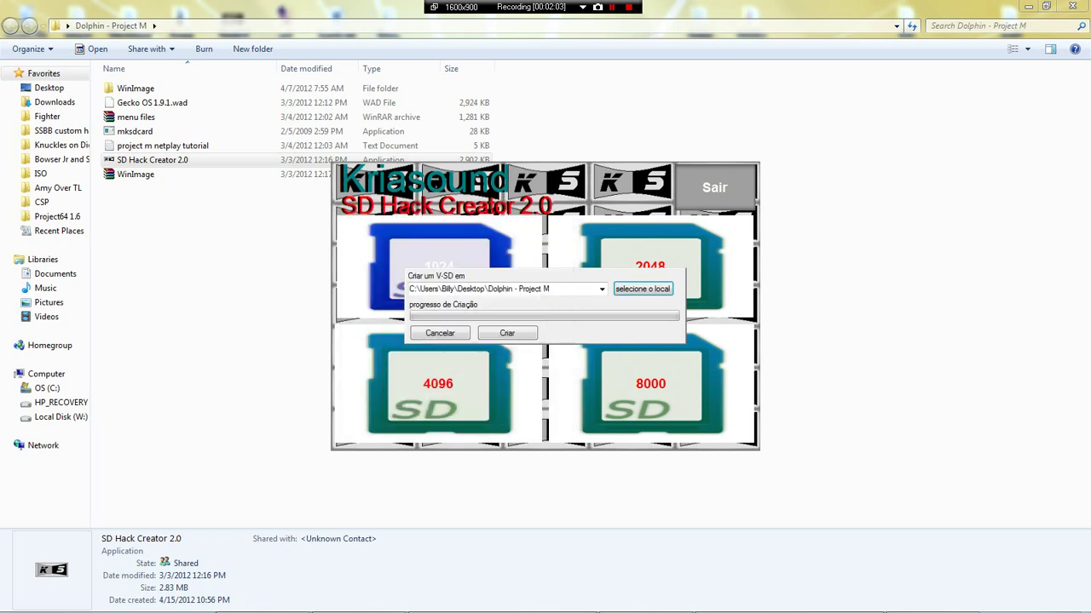
left_click(507, 333)
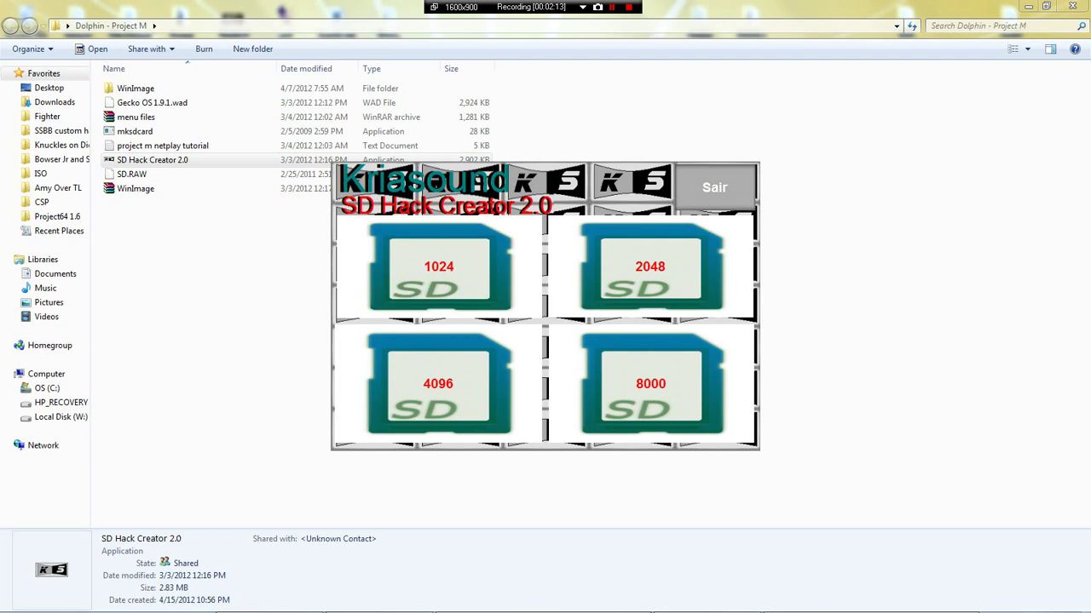
left_click(714, 187)
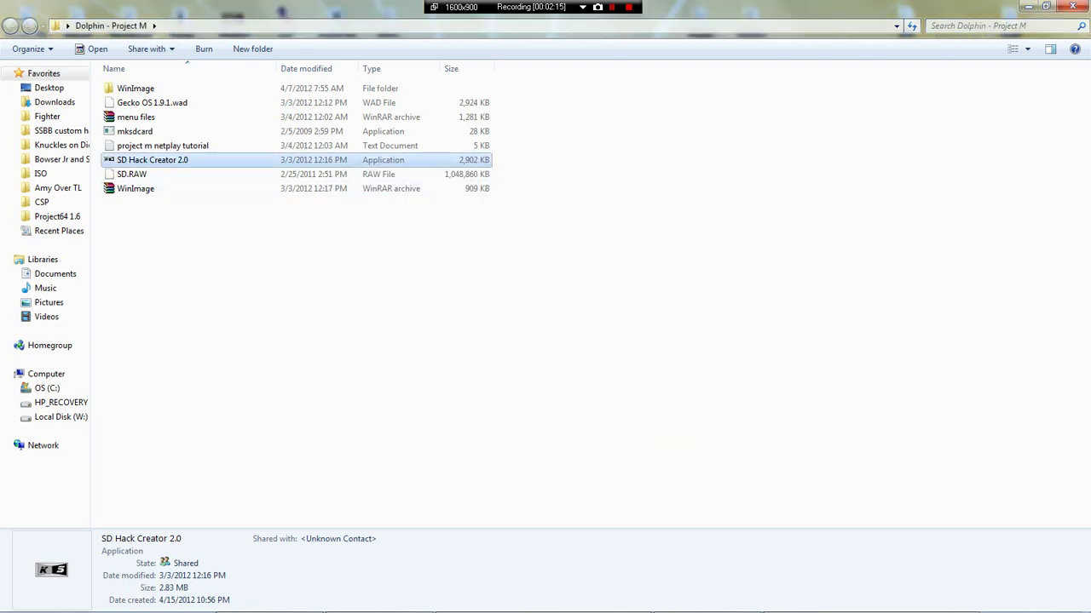
- Launch WinImage from its administrator shortcut in the WinImage subfolder of Dolphin - Project M
left_click(374, 247)
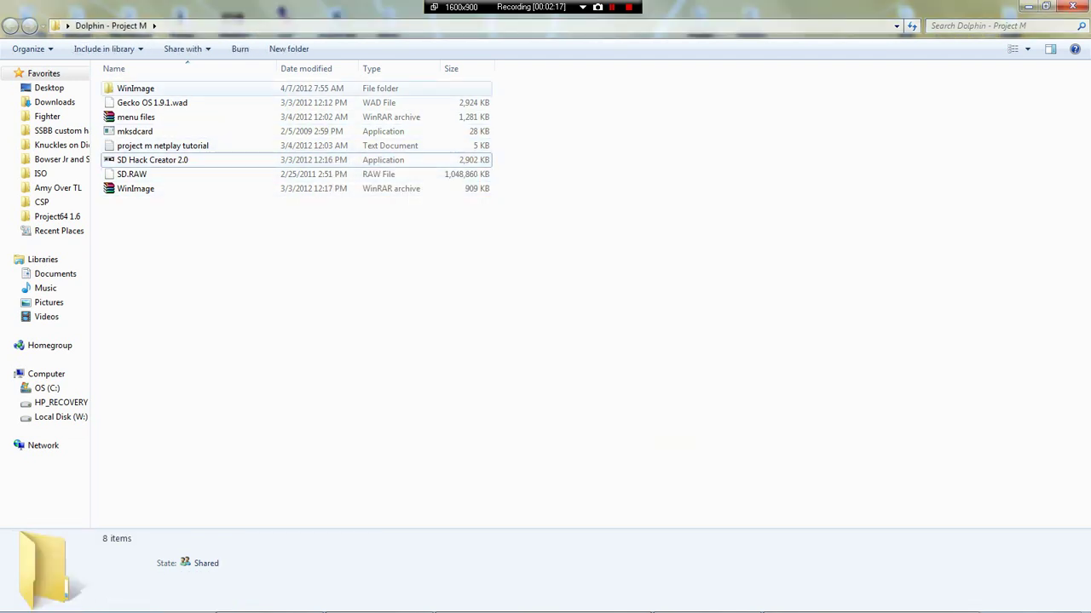
double_click(135, 87)
double_click(153, 117)
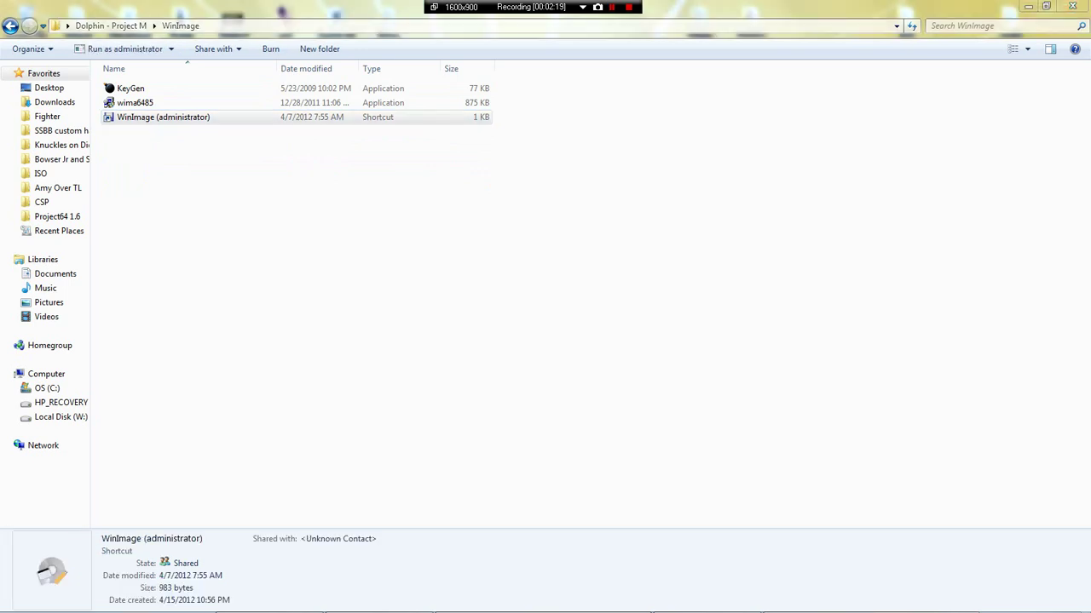
- Arrange the WinImage and folder windows side by side, and return the folder window to Dolphin - Project M
left_click_drag(340, 6, 1090, 224)
left_click(383, 222)
left_click_drag(256, 7, 0, 127)
left_click(16, 31)
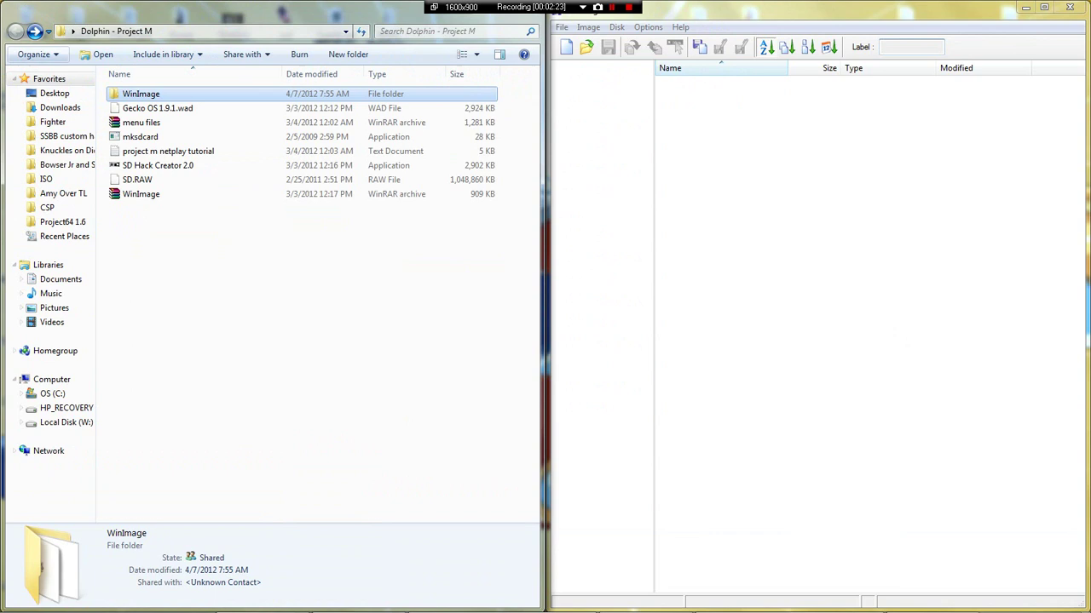
left_click(272, 256)
- Open SD.RAW from the Dolphin - Project M folder in WinImage, with the file type set to All files
left_click(586, 47)
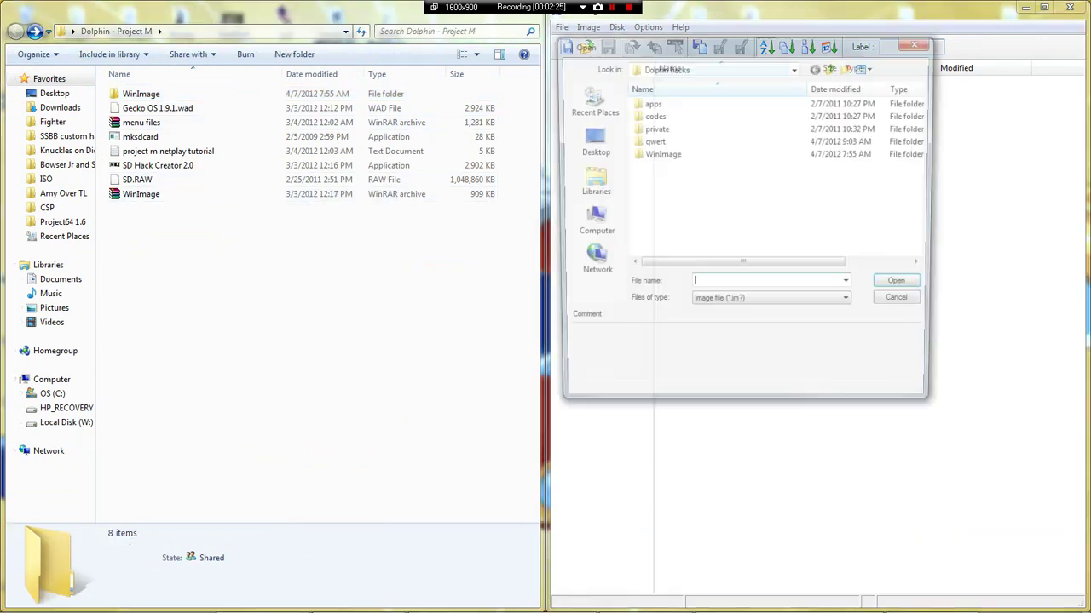
left_click(795, 67)
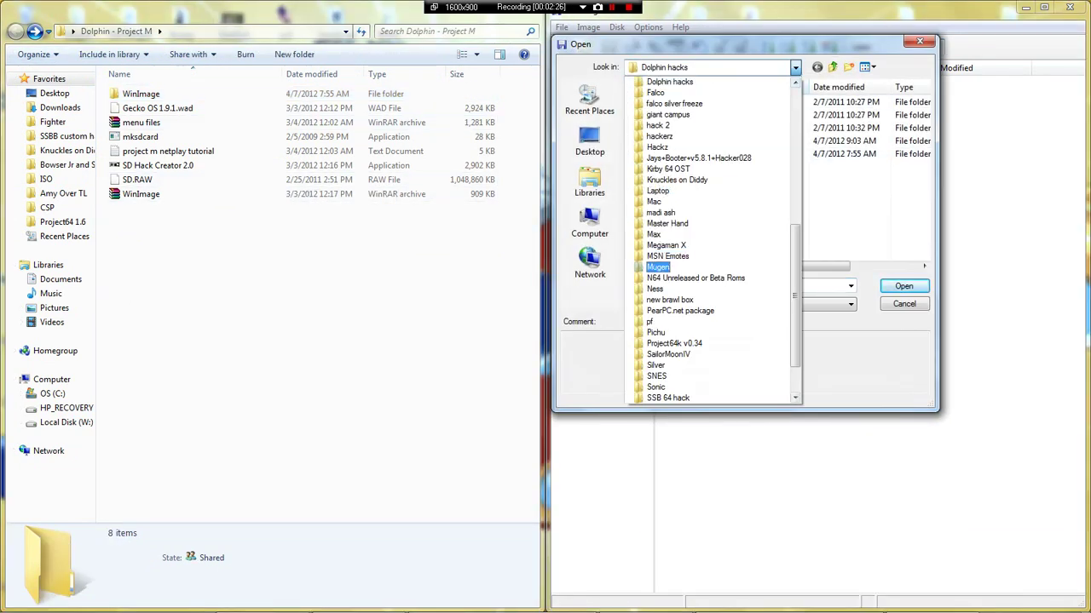
scroll(659, 137, "up", 1)
left_click(675, 103)
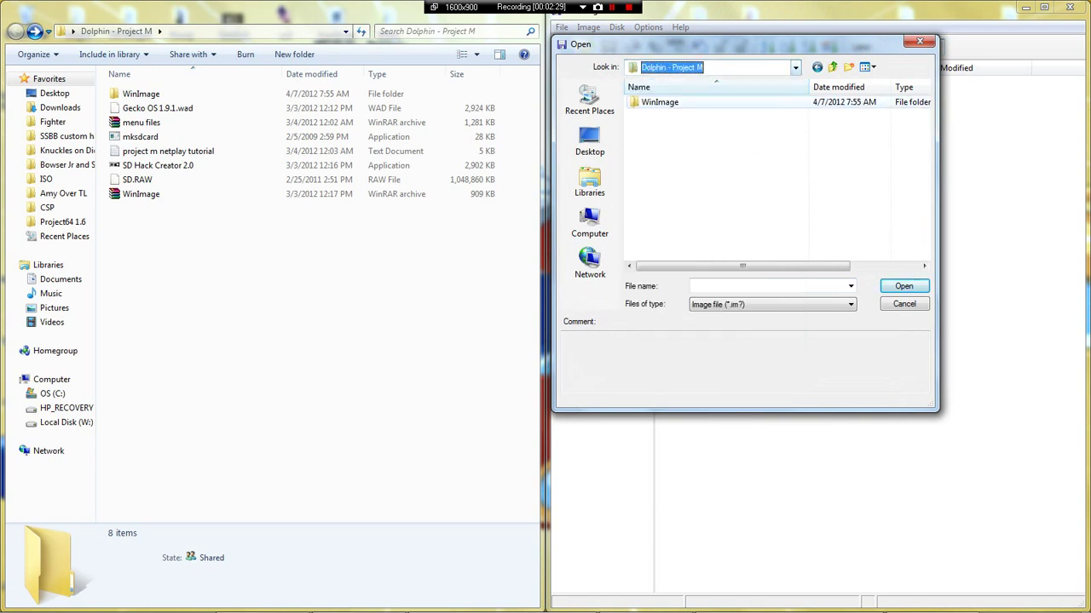
left_click(772, 304)
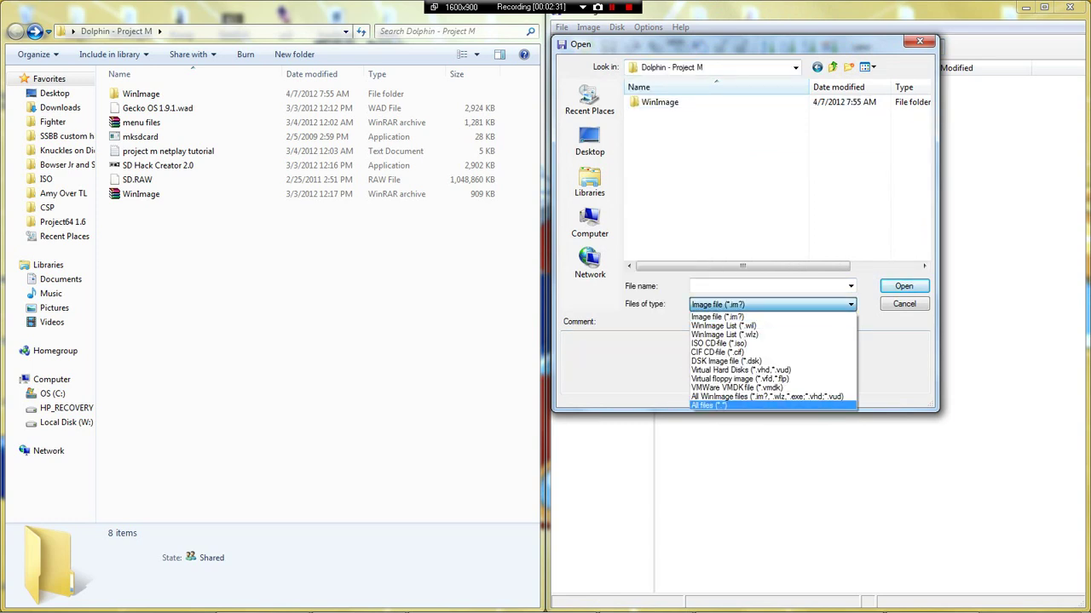
left_click(709, 405)
key("Return")
key("shift+Tab")
type("SD")
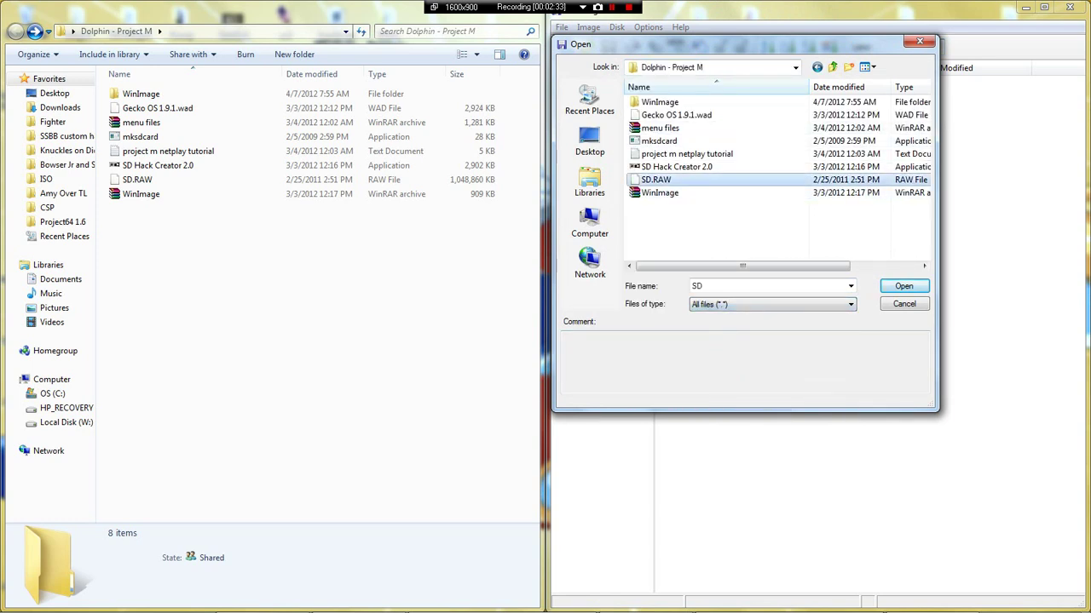
key("Return")
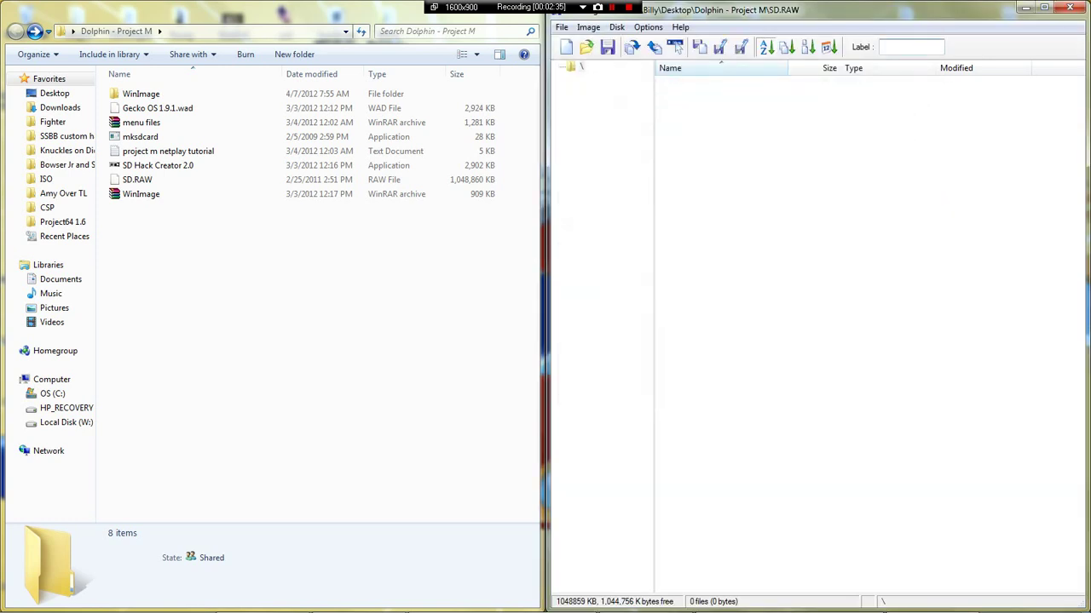
- Try to inject the desktop's whole Dolphin - Project M folder into the SD.RAW image
key("alt+i")
key("Down")
key("Down")
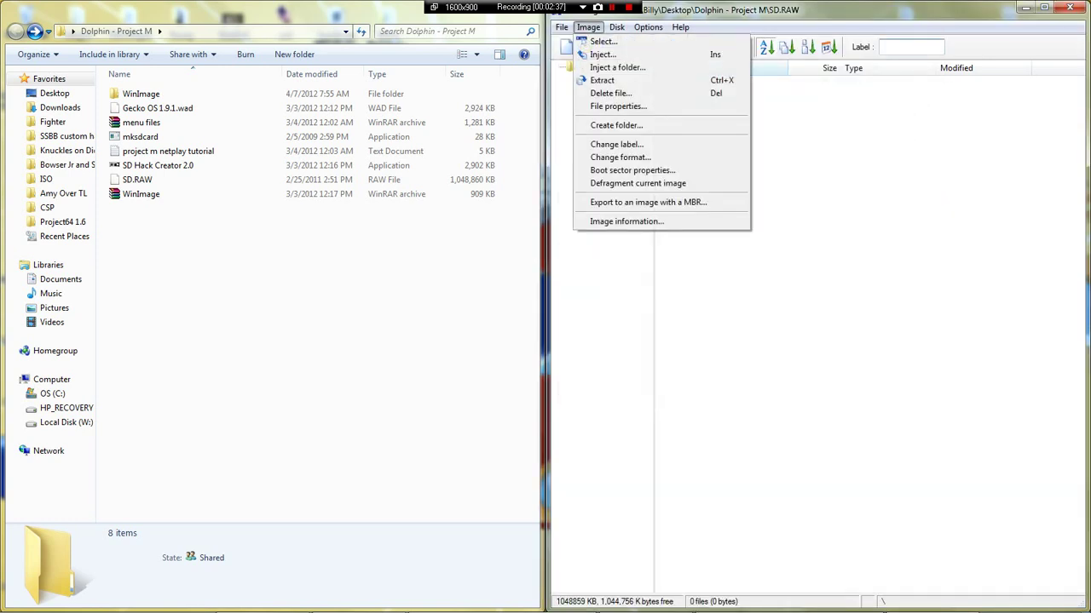
key("Return")
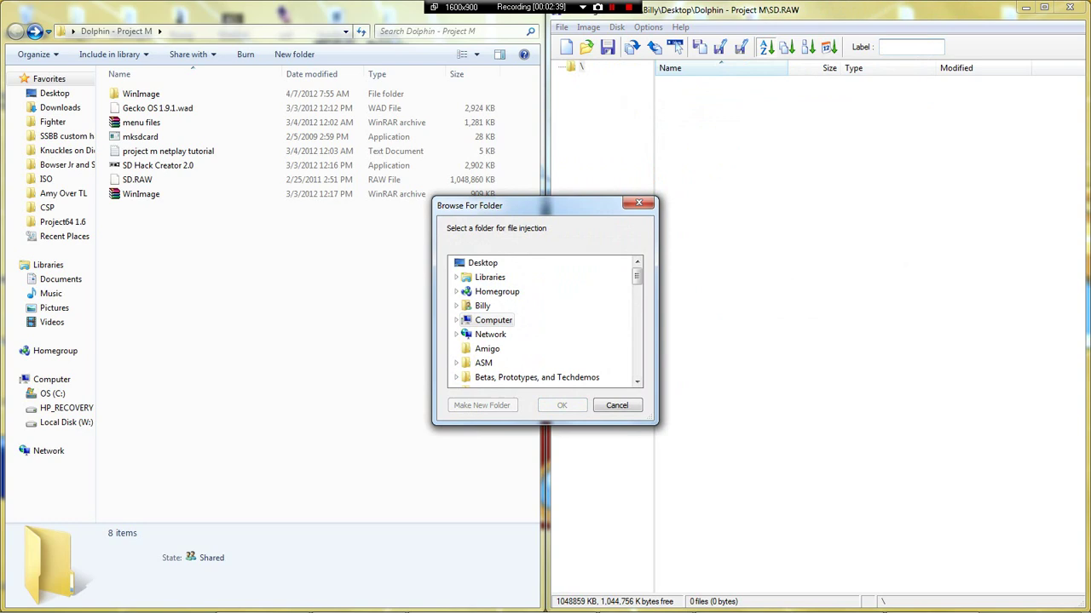
scroll(542, 320, "down", 3)
left_click_drag(636, 292, 637, 299)
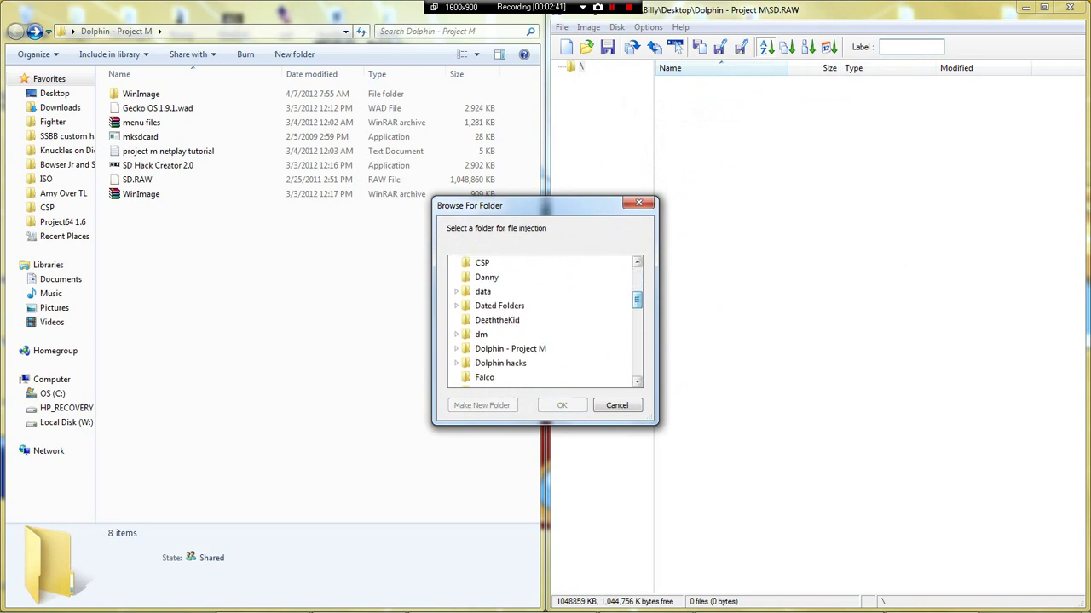
left_click(528, 349)
left_click(562, 405)
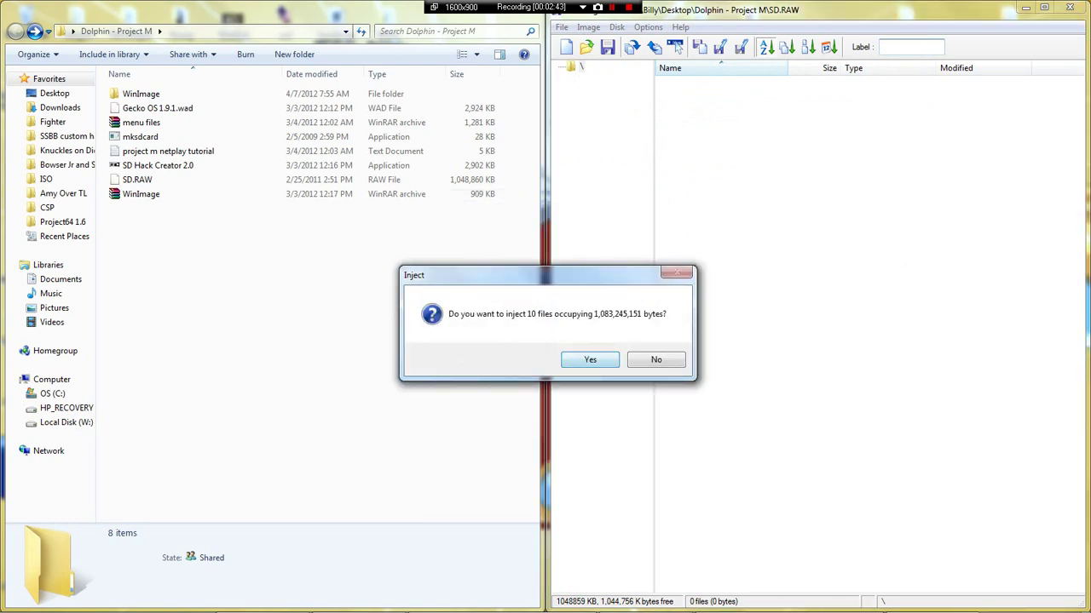
left_click(590, 360)
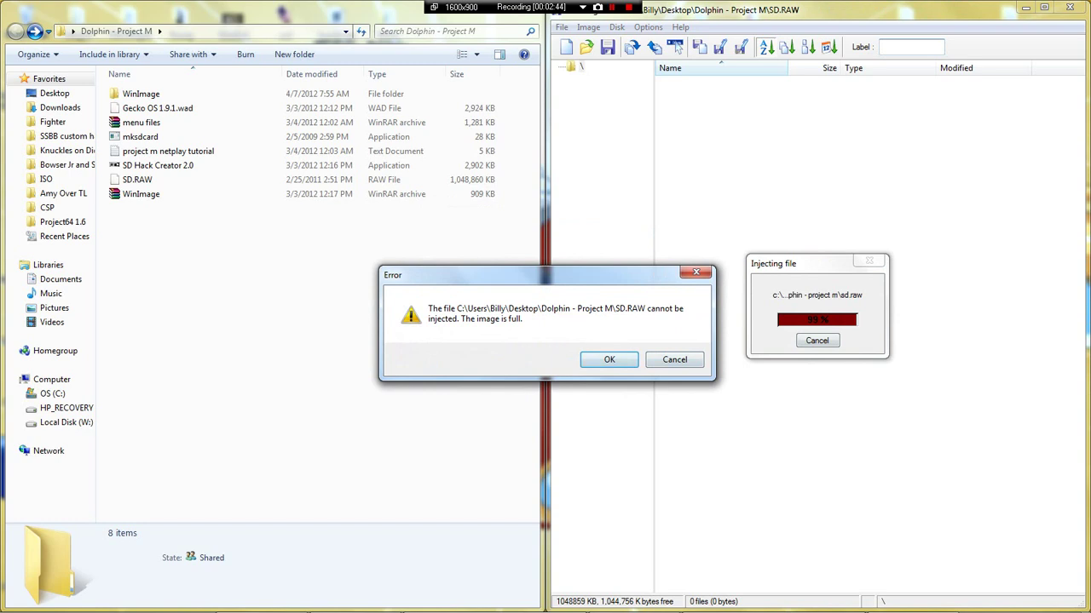
key("Return")
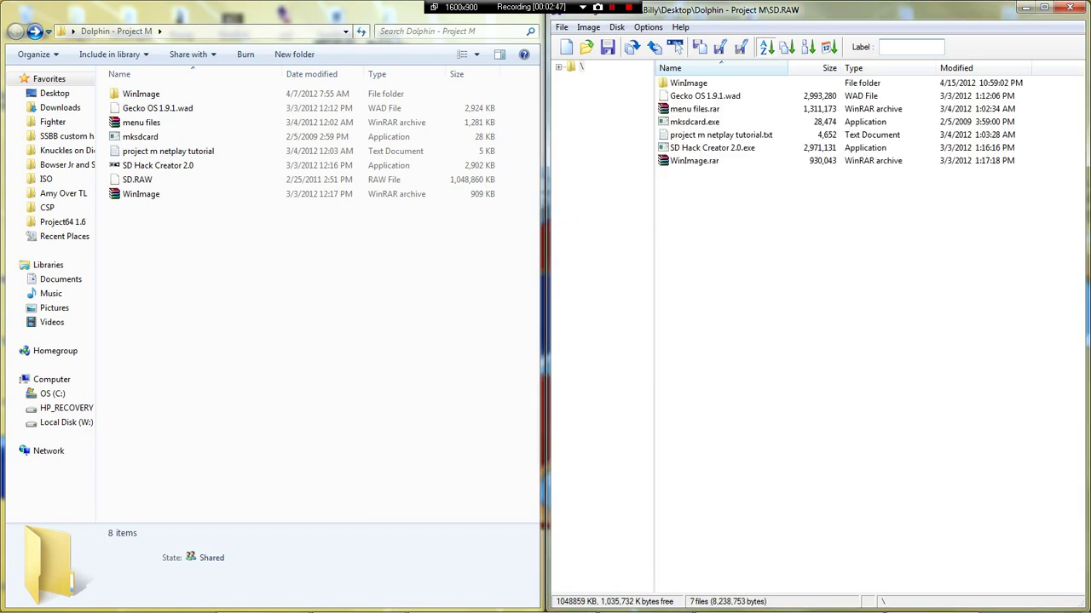
- Delete all injected files and the WinImage folder from the SD.RAW image
left_click_drag(720, 199, 696, 64)
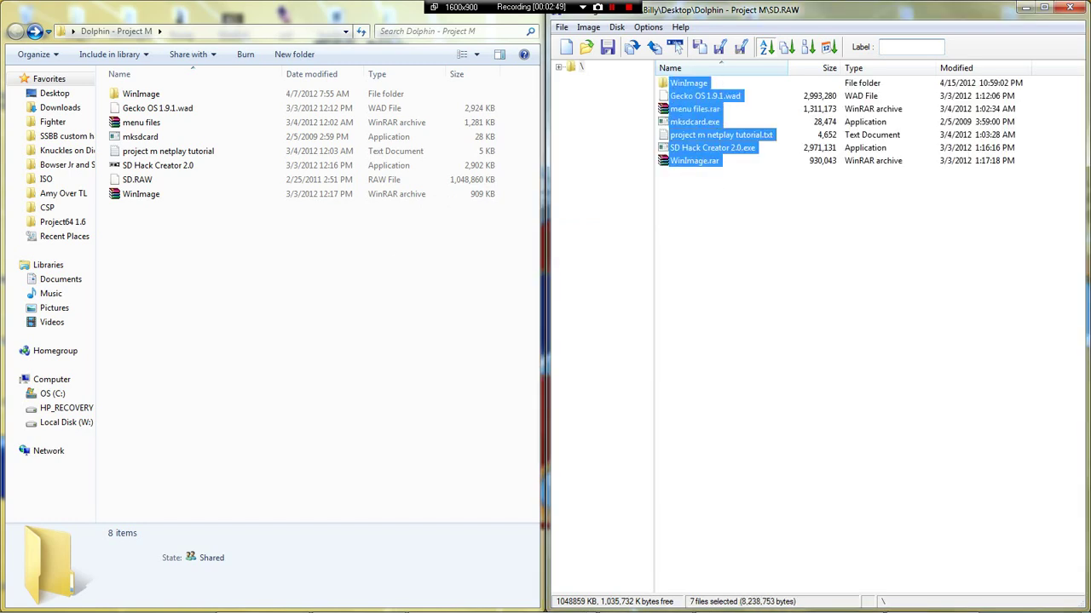
right_click(701, 140)
key("Down")
key("Return")
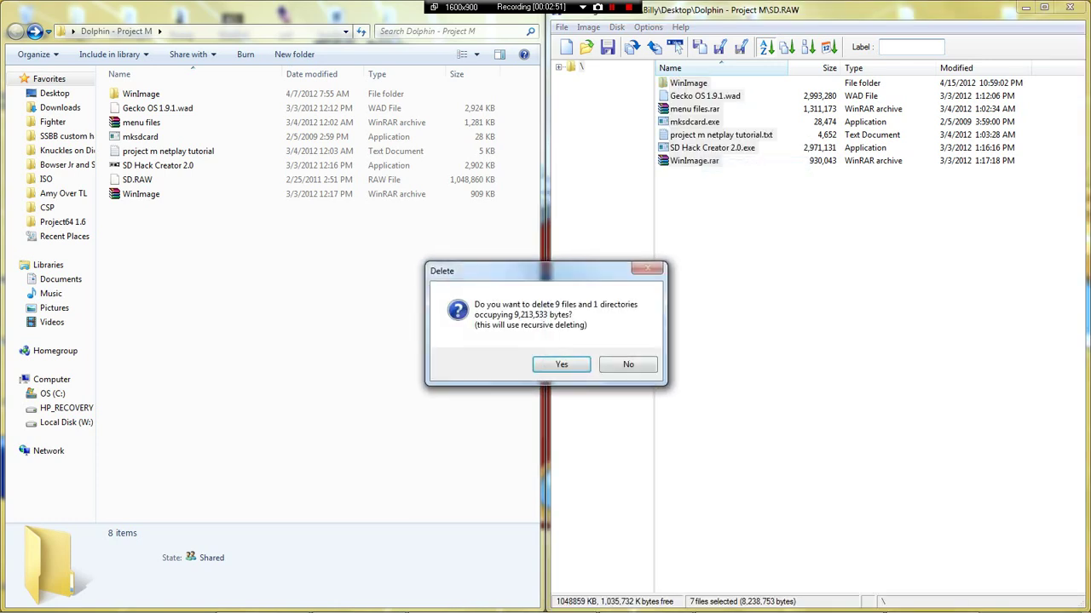
key("Return")
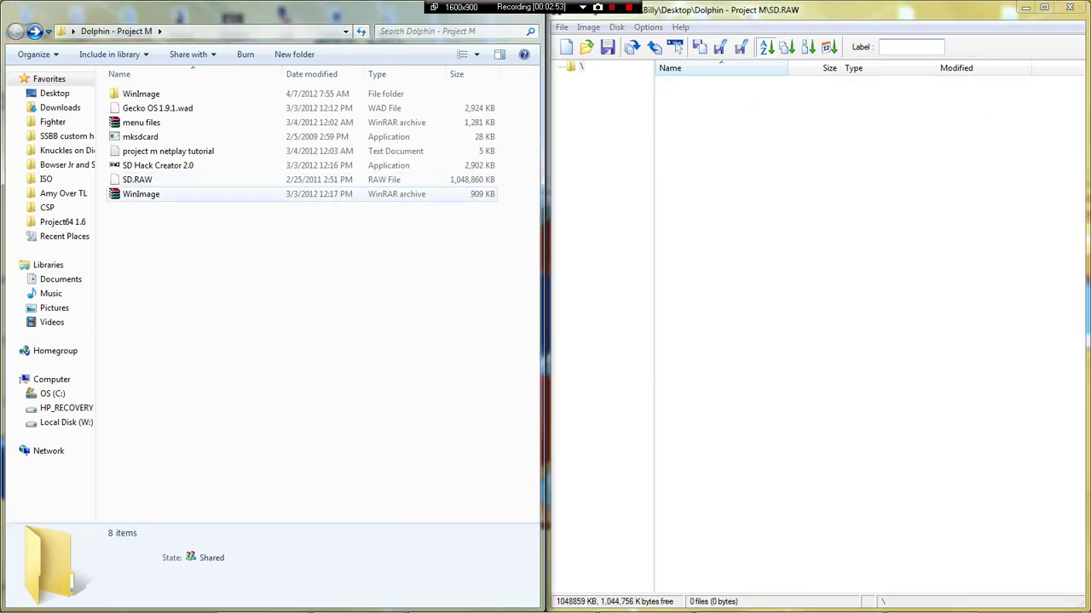
left_click_drag(160, 252, 159, 85)
left_click(255, 315)
- Switch to Chrome and download the Demo Zip File from the Project M site's Downloads page
mouse_move(740, 611)
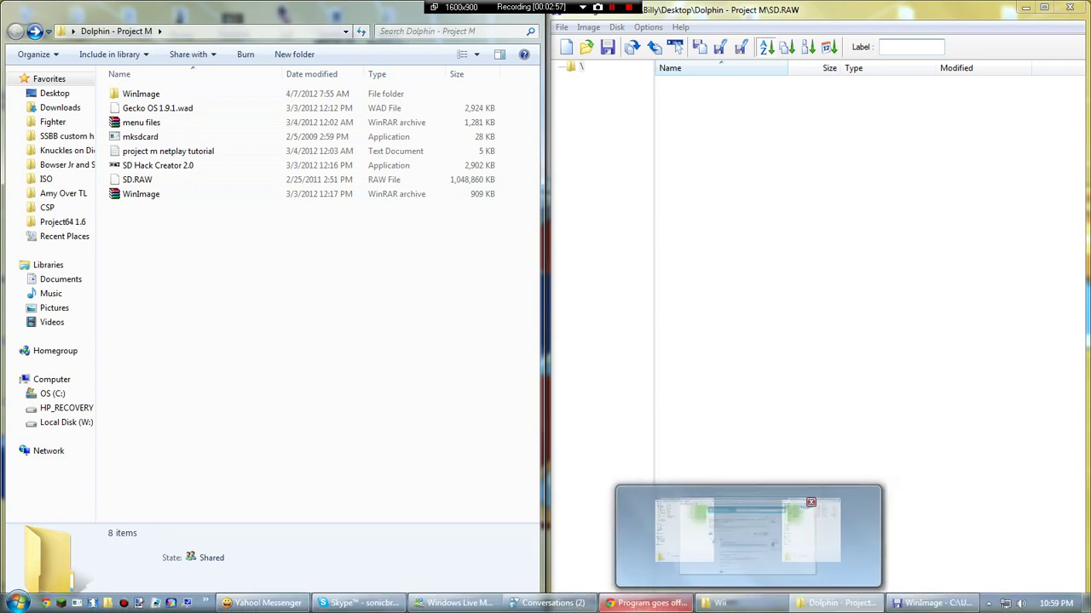
left_click(645, 603)
left_click(55, 8)
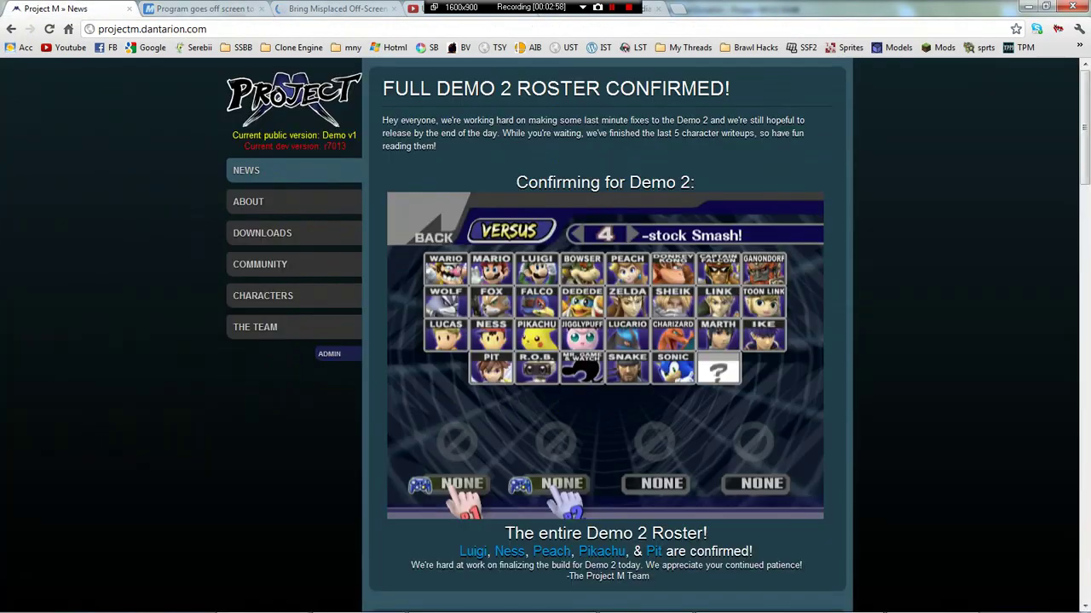
left_click(263, 233)
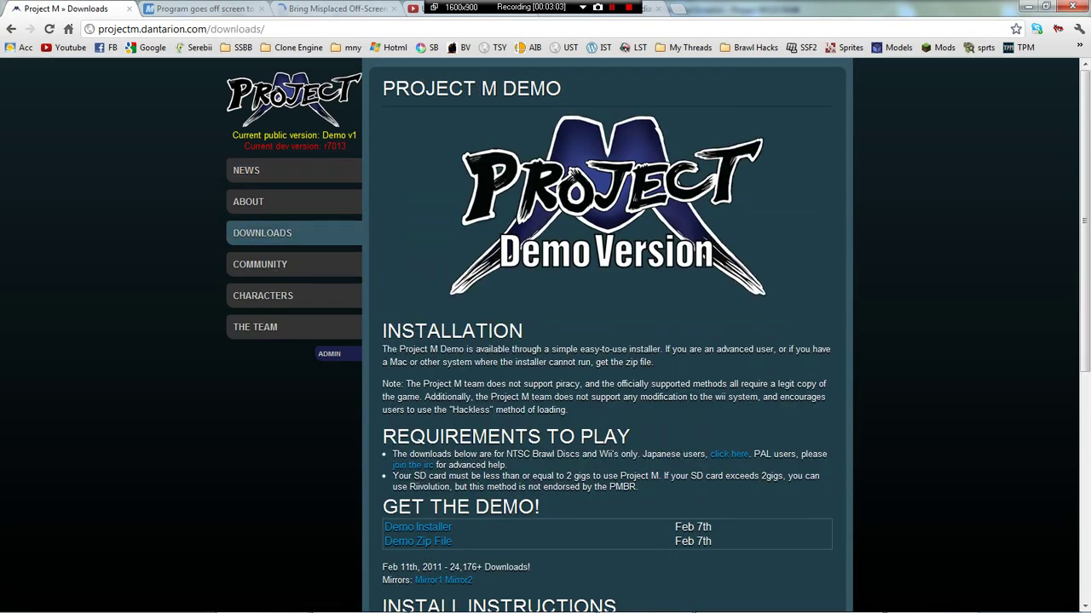
scroll(605, 341, "down", 1)
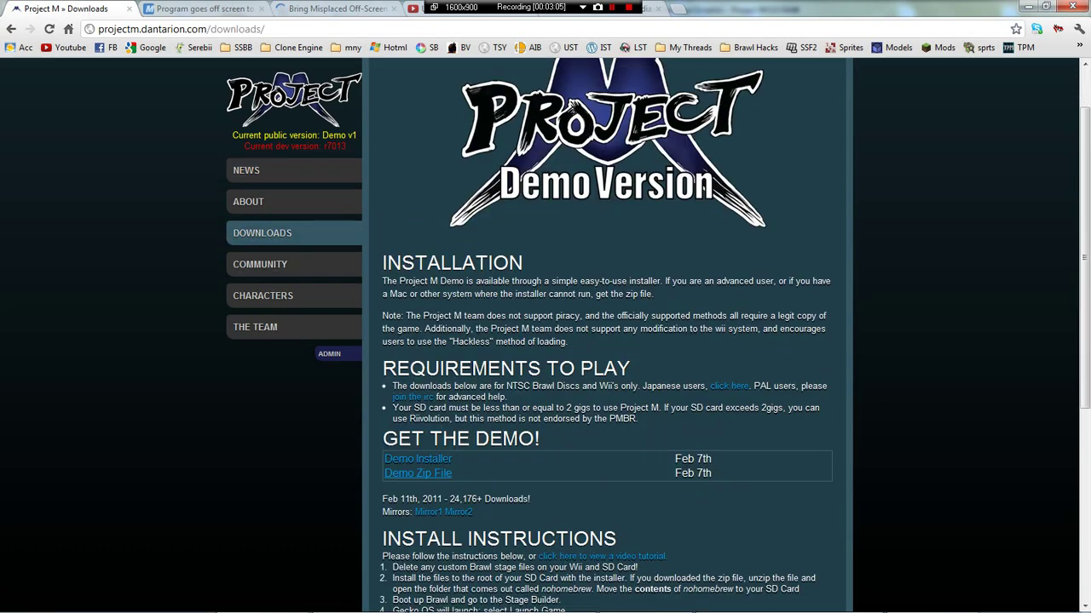
left_click(418, 474)
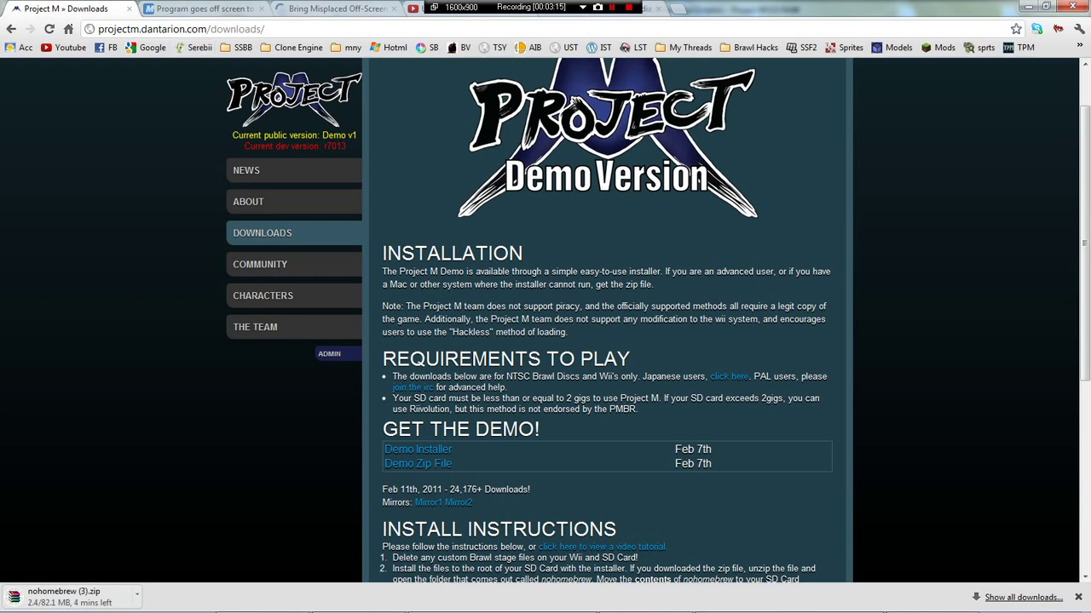
left_click(70, 597)
- Search the browser's download history for "no" and open the earlier nohomebrew (2).zip archive
key("ctrl+j")
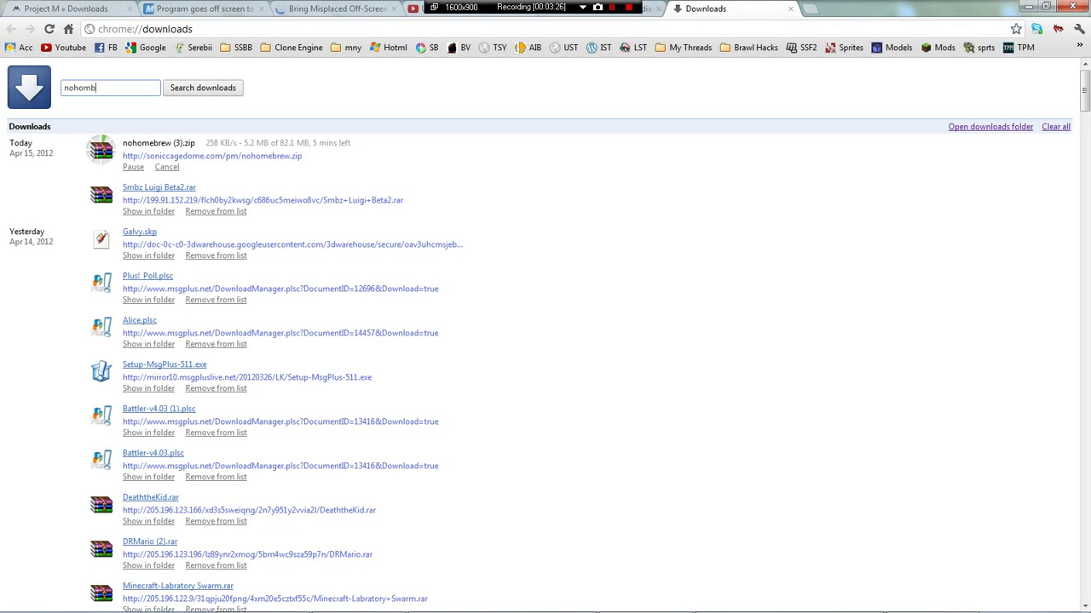
type("nohomb")
left_click(203, 88)
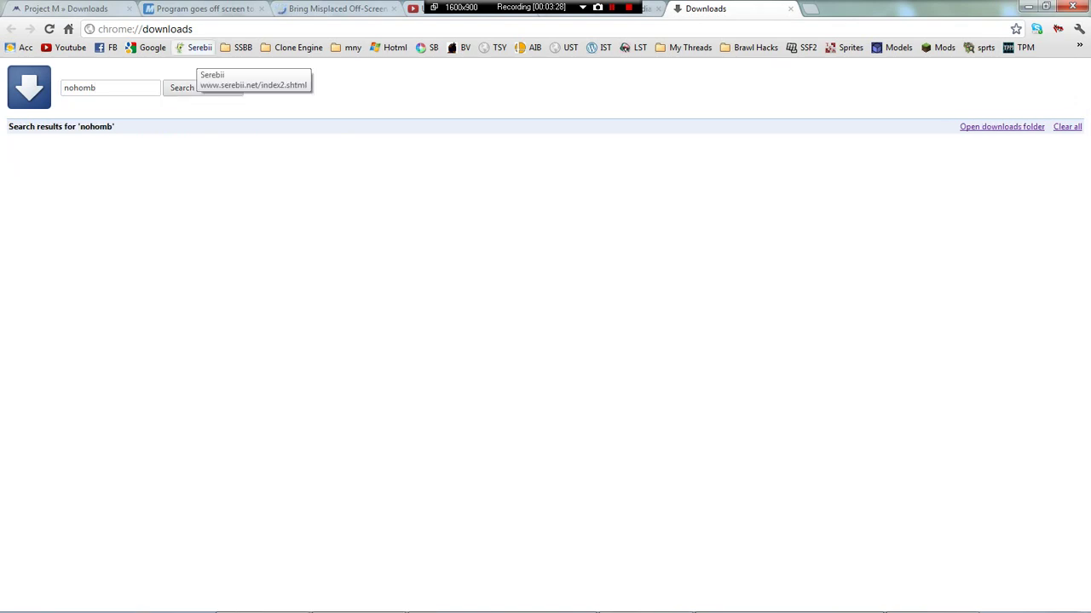
double_click(80, 88)
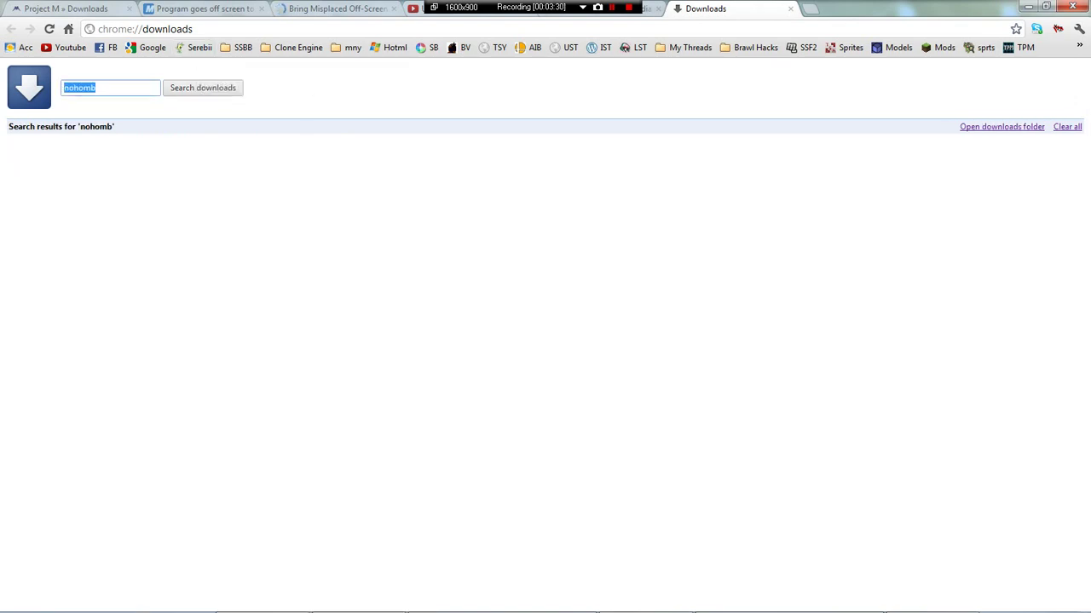
type("no")
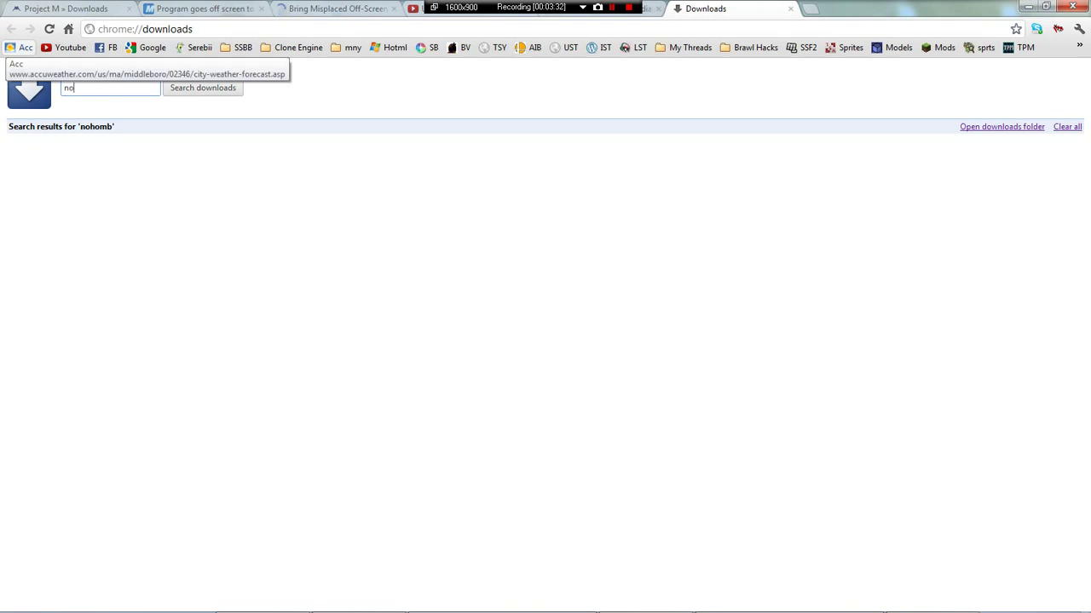
key("Return")
scroll(545, 341, "down", 1)
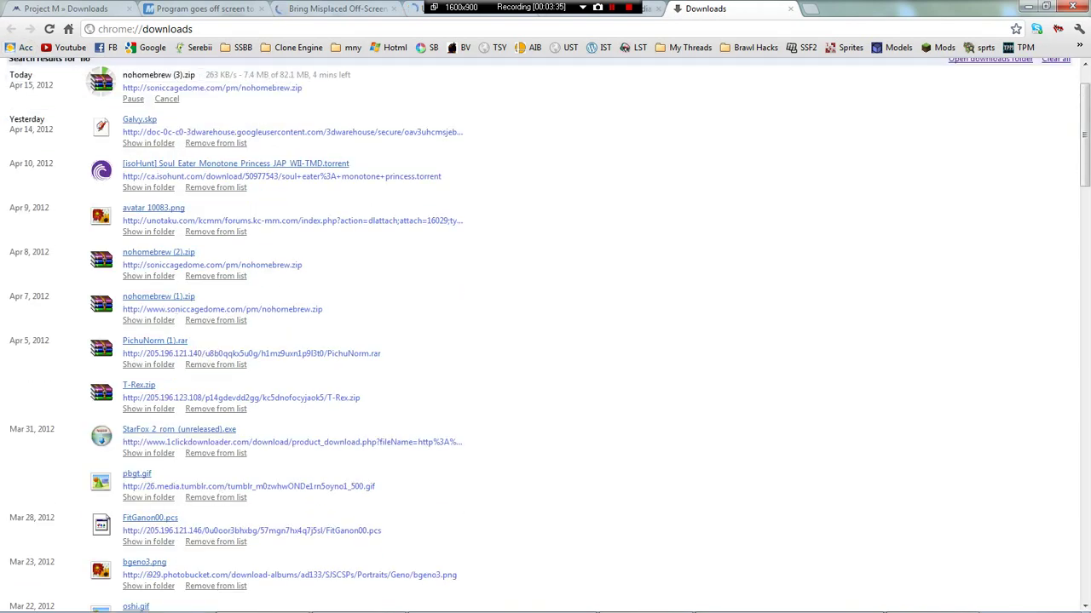
left_click(159, 252)
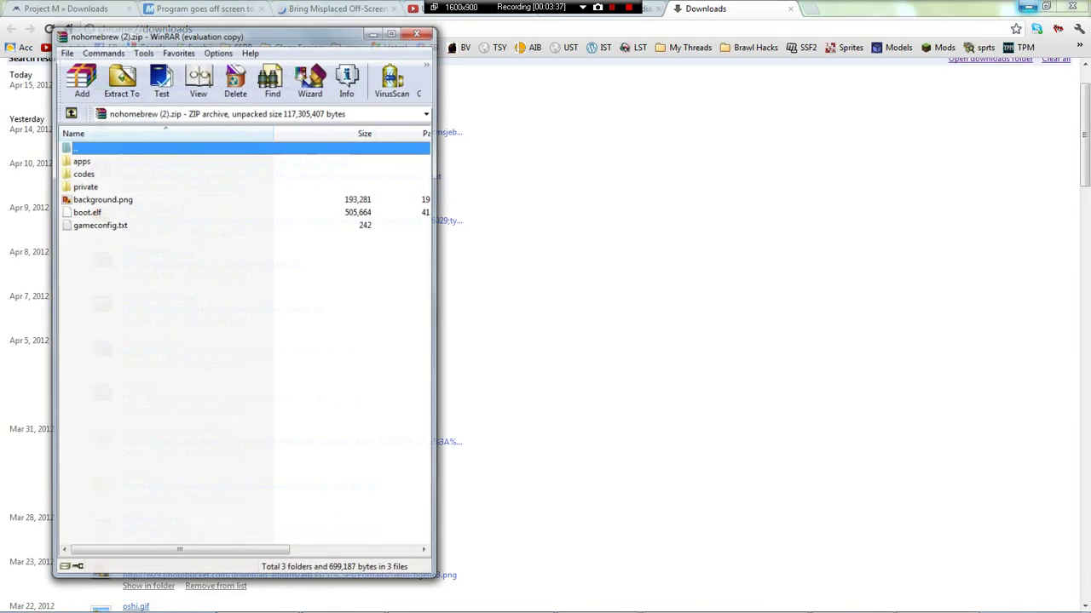
- Minimize Chrome, dismiss the WinRAR licence reminder and place the archive window beside the folder's file list
left_click(1029, 7)
left_click(347, 250)
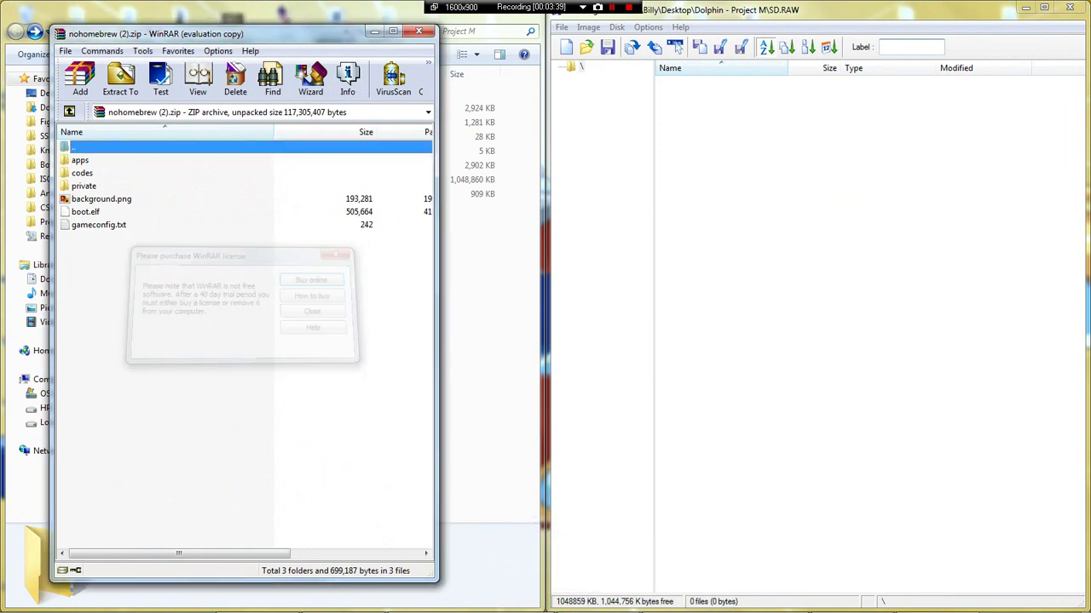
left_click_drag(290, 34, 517, 29)
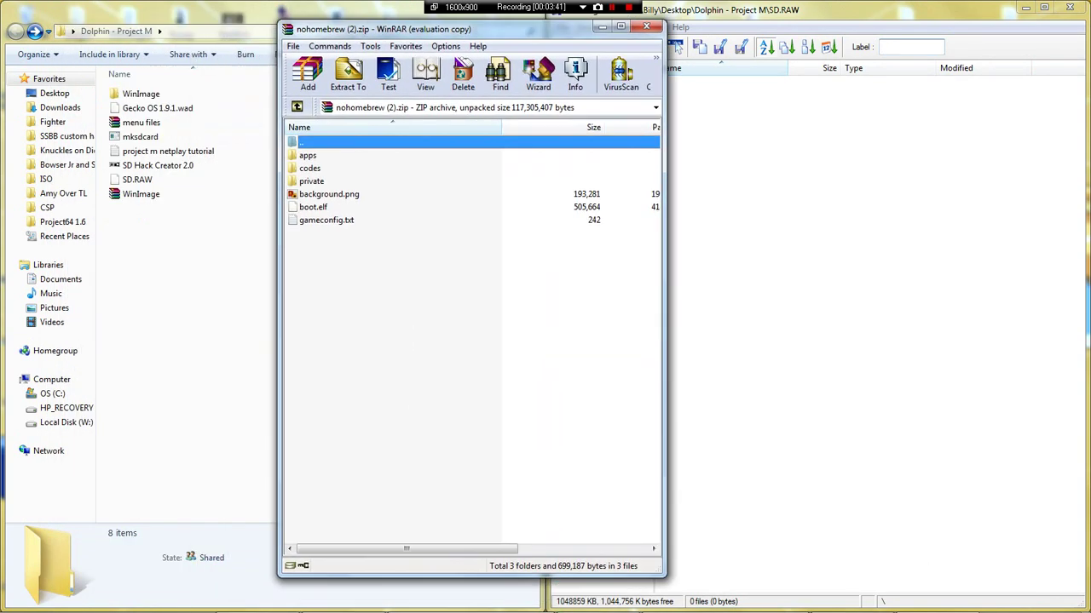
- Create a new folder named pm inside the Dolphin - Project M folder
right_click(219, 285)
mouse_move(251, 450)
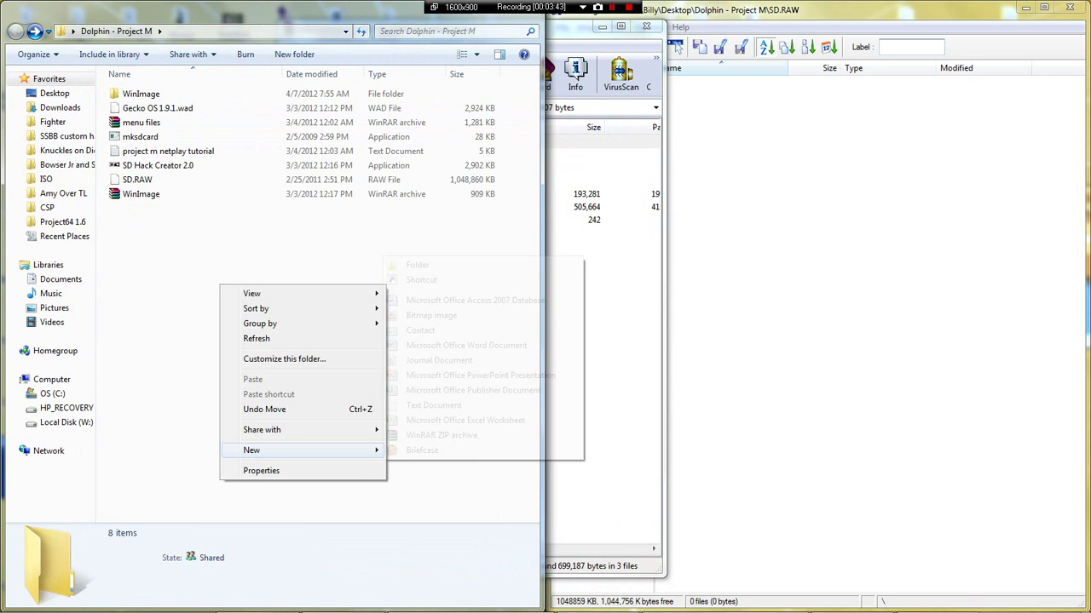
left_click(416, 265)
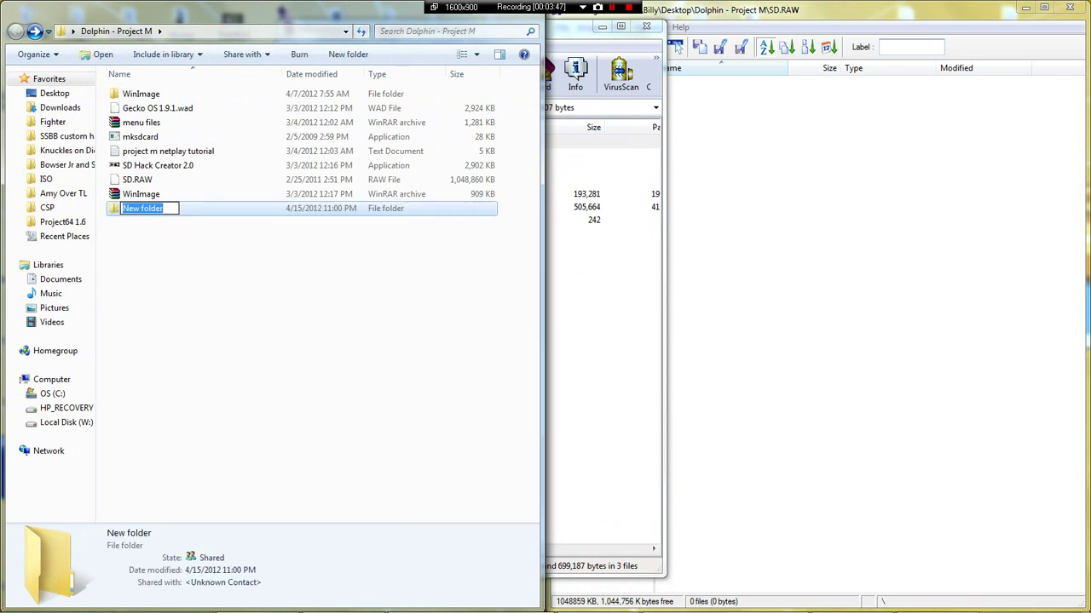
type("pm")
- Extract the entire contents of nohomebrew (2).zip into the pm folder
left_click(603, 341)
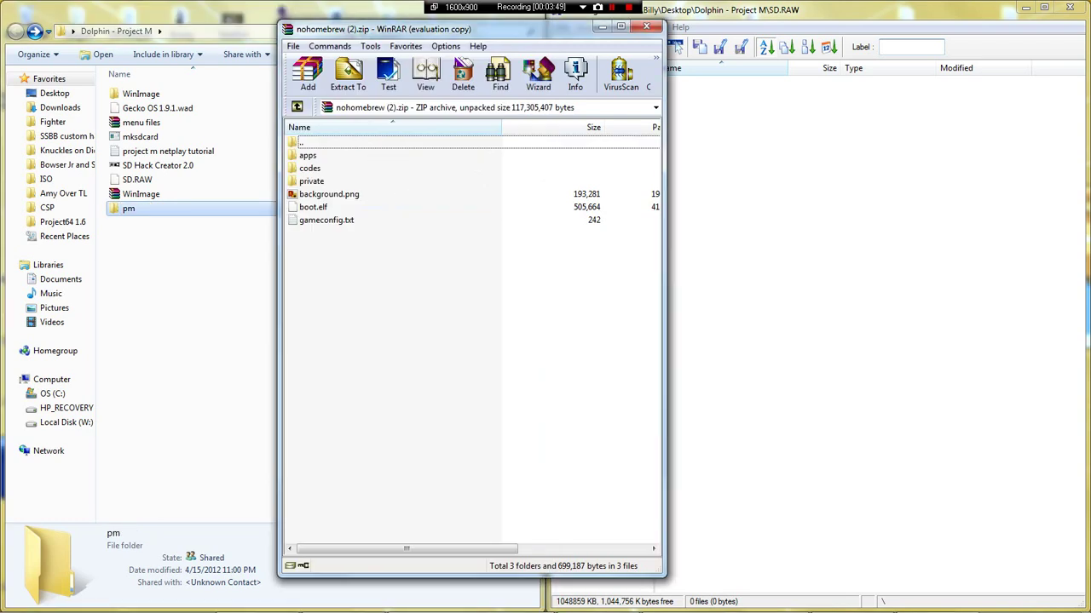
key("ctrl+a")
left_click_drag(312, 181, 128, 209)
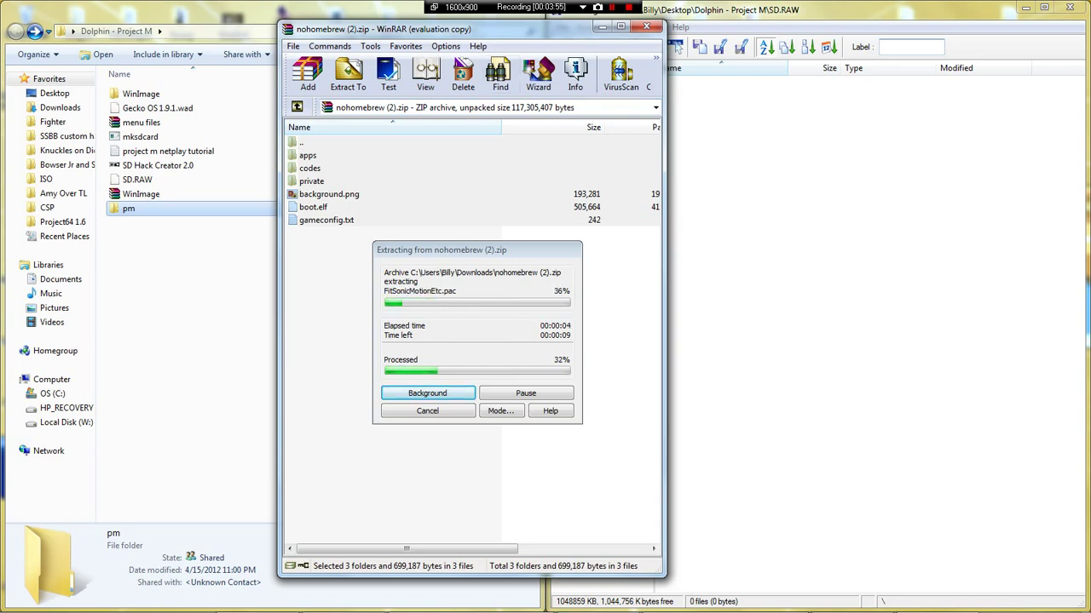
- Inject the pm folder from Dolphin - Project M into the root of the SD.RAW image
left_click_drag(494, 29, 273, 47)
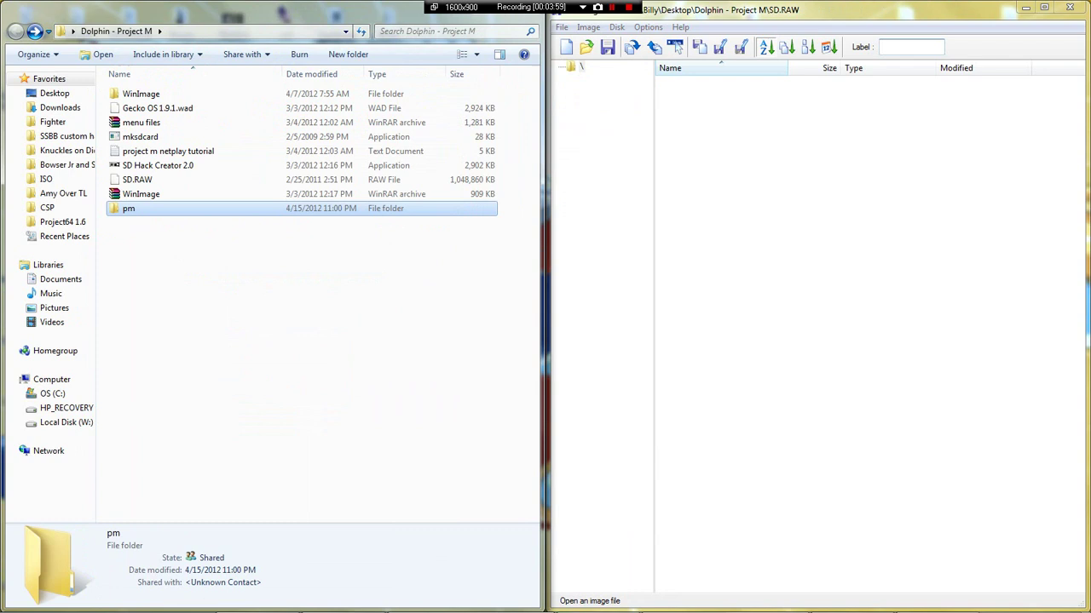
left_click(588, 27)
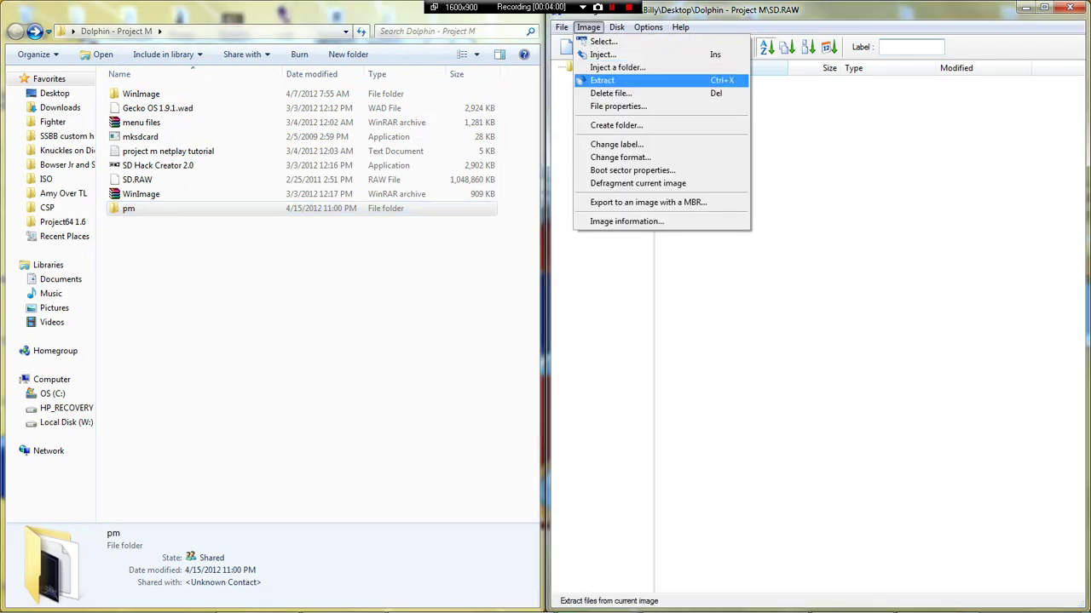
left_click(615, 69)
scroll(544, 319, "down", 5)
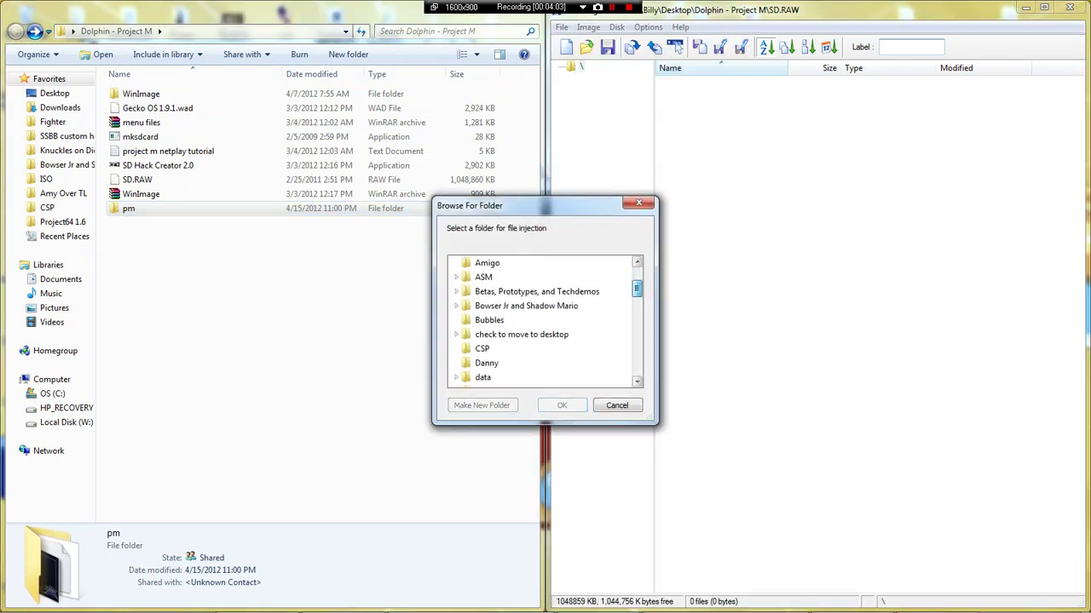
left_click(457, 321)
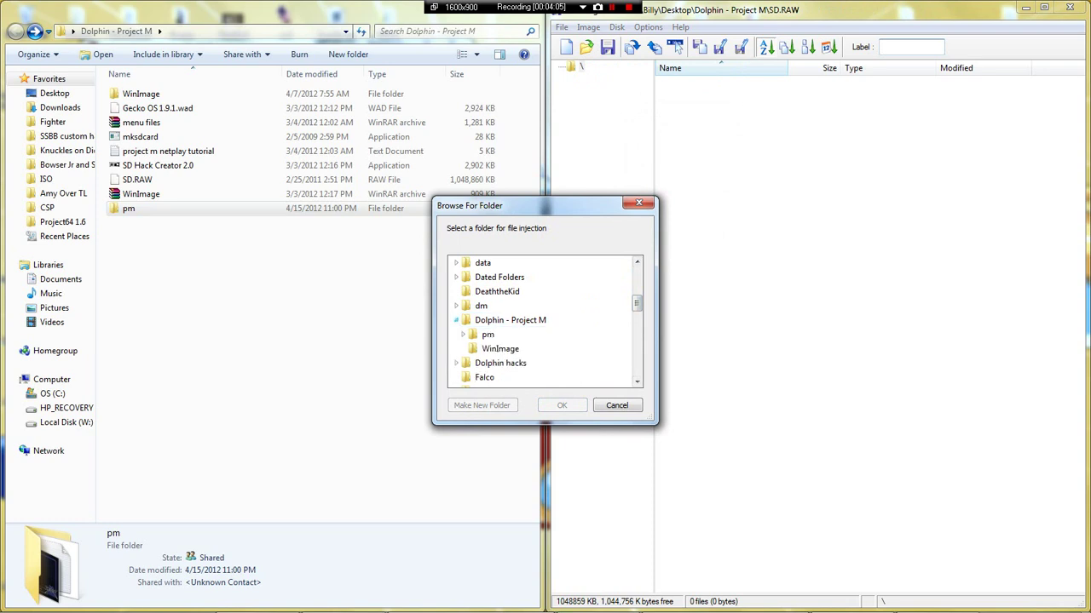
left_click(474, 334)
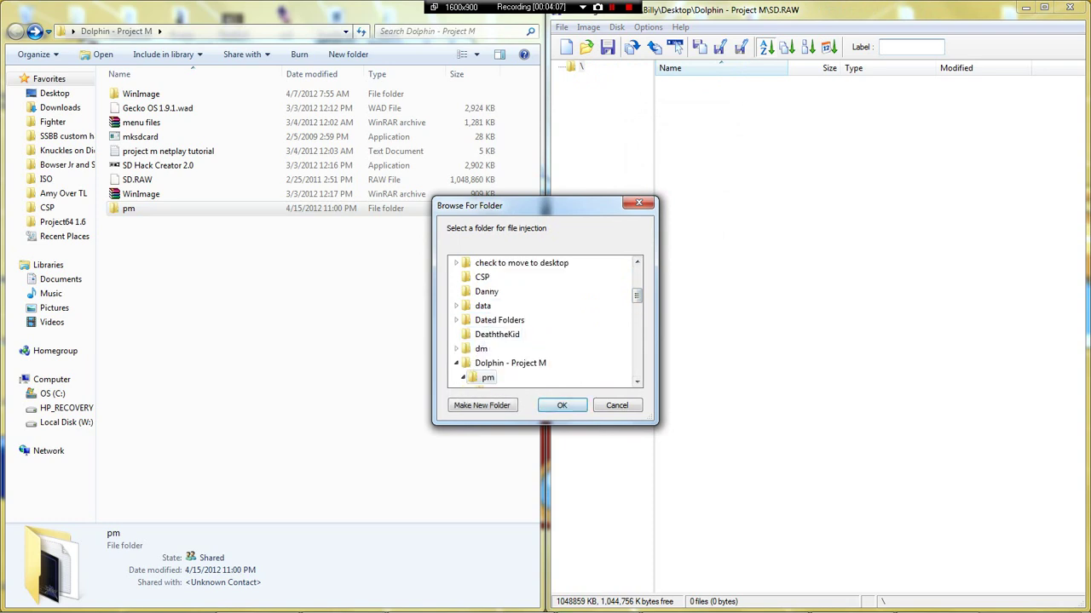
left_click(562, 406)
left_click(586, 360)
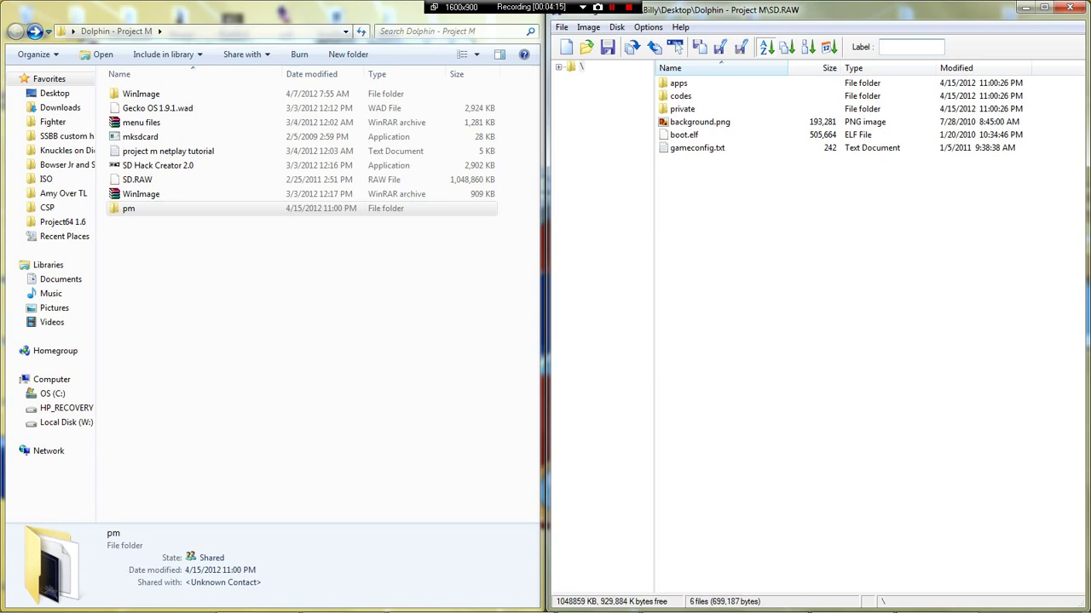
- Check the apps, codes and private folders inside the SD.RAW image and close WinImage
left_click(682, 109)
left_click(681, 96)
left_click(678, 83)
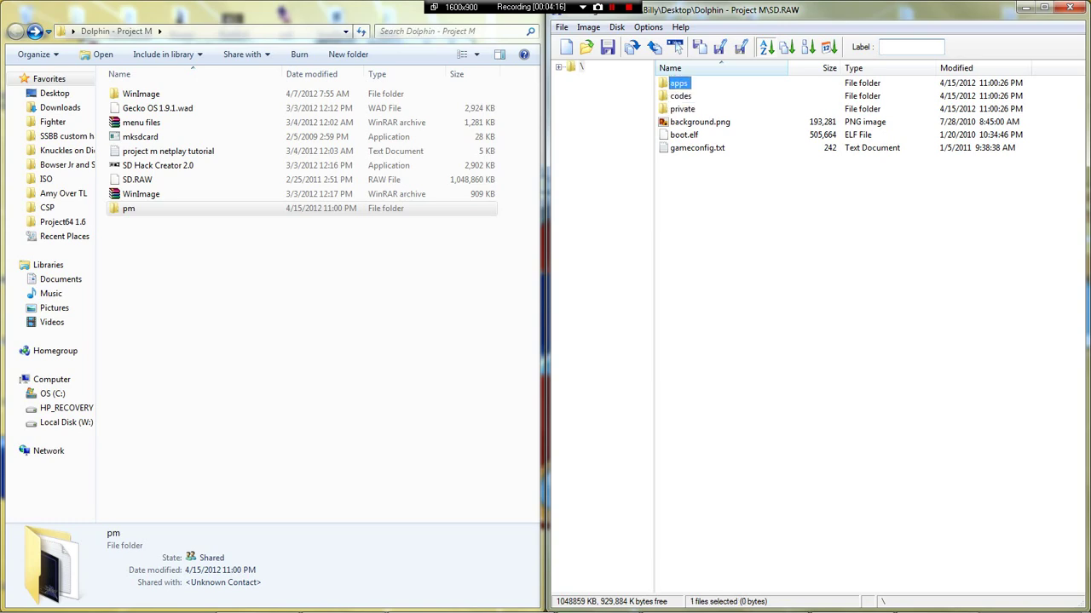
left_click(1070, 6)
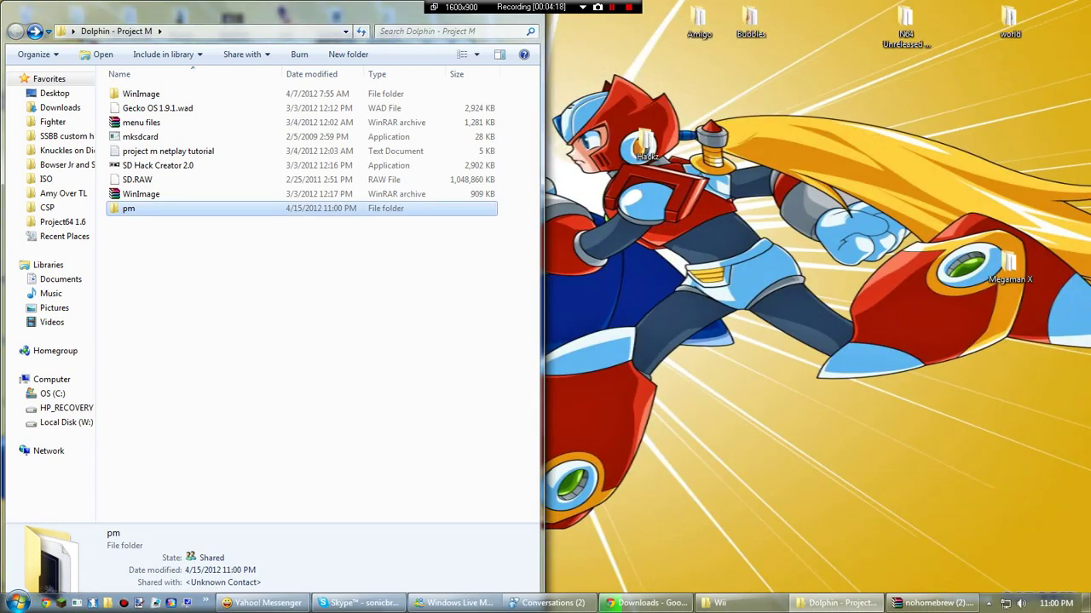
- Move SD.RAW from Dolphin - Project M into the netplay Dolphin's User\Wii folder, replacing the file of the same name
left_click(740, 603)
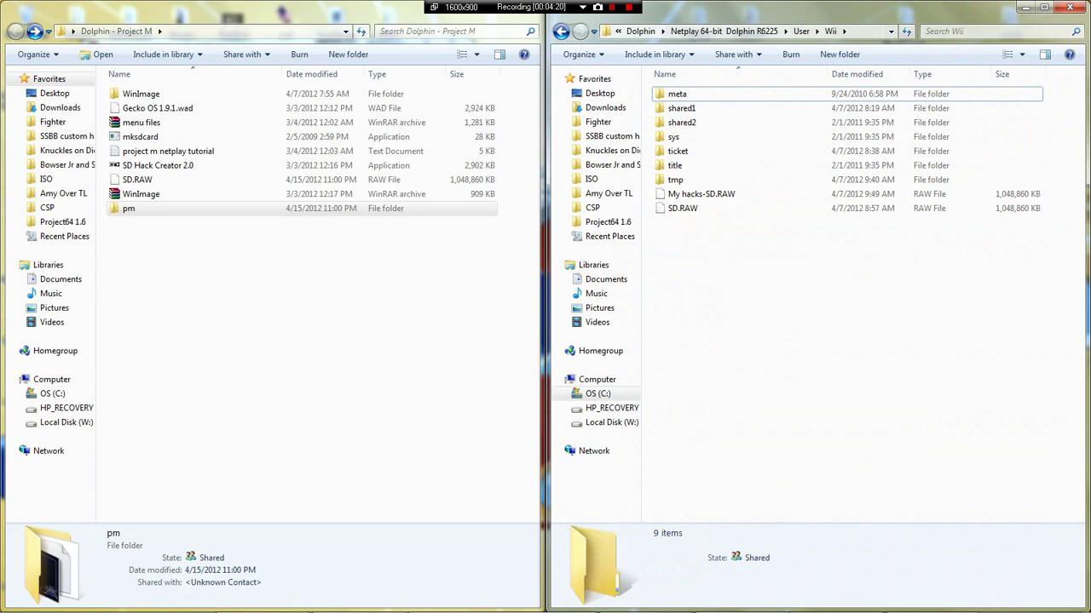
left_click(702, 194)
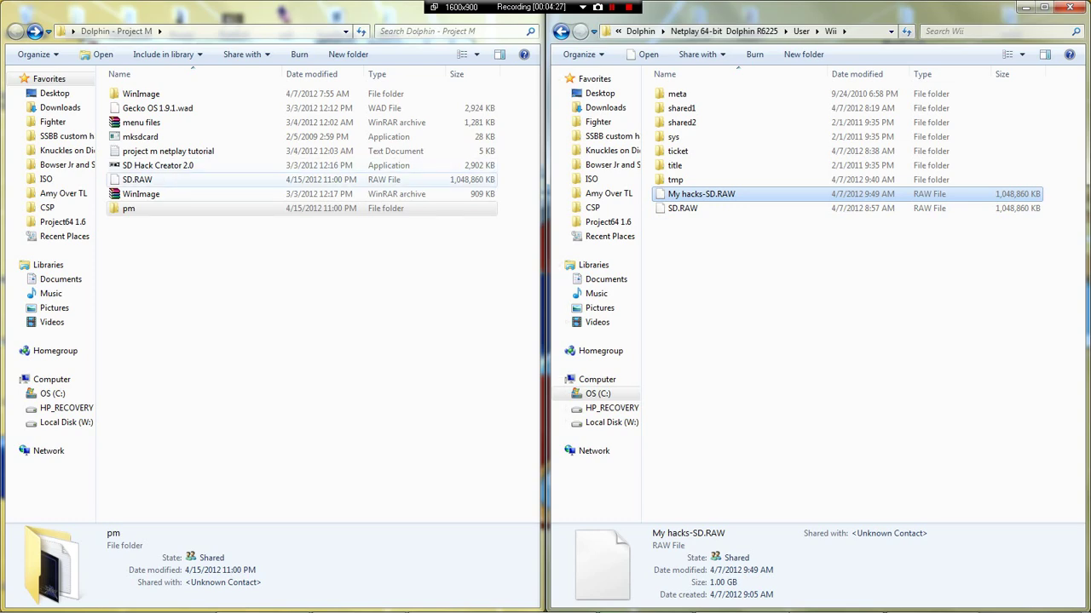
left_click(137, 180)
left_click_drag(137, 179, 844, 243)
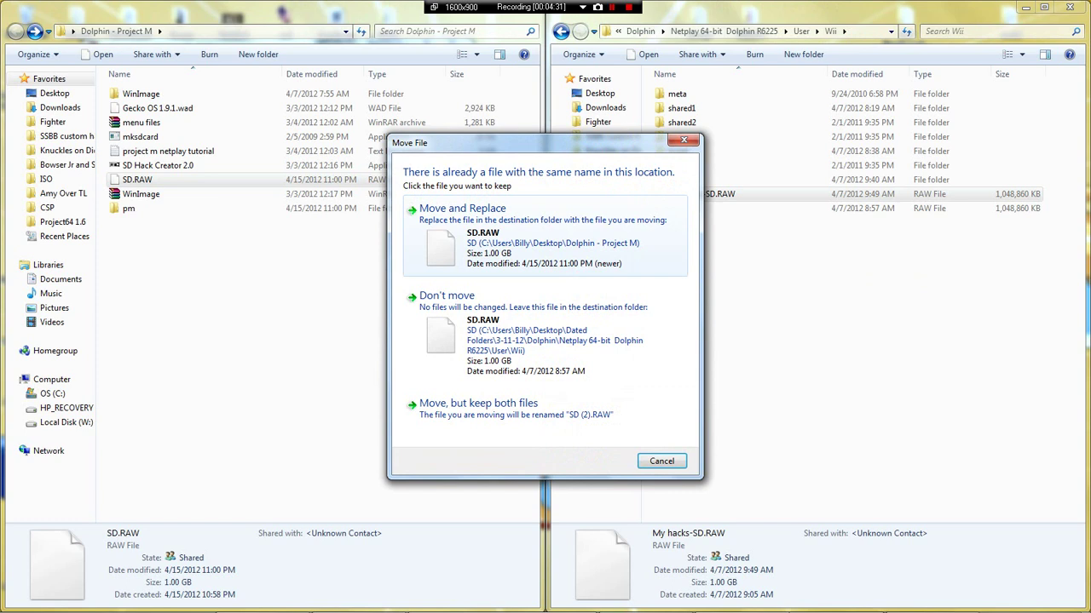
left_click(545, 236)
left_click(724, 152)
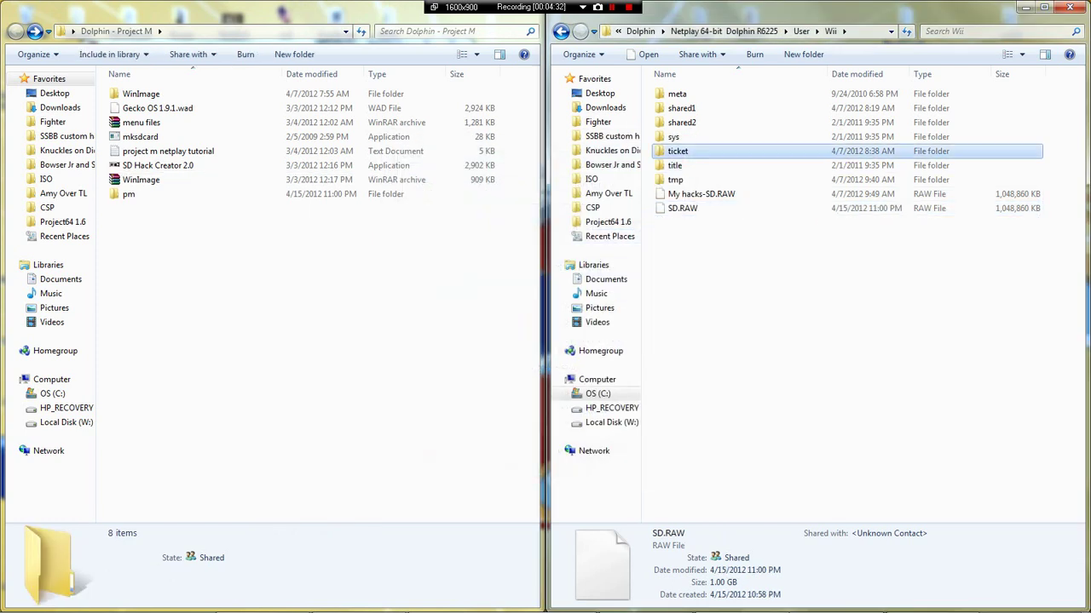
left_click(688, 165)
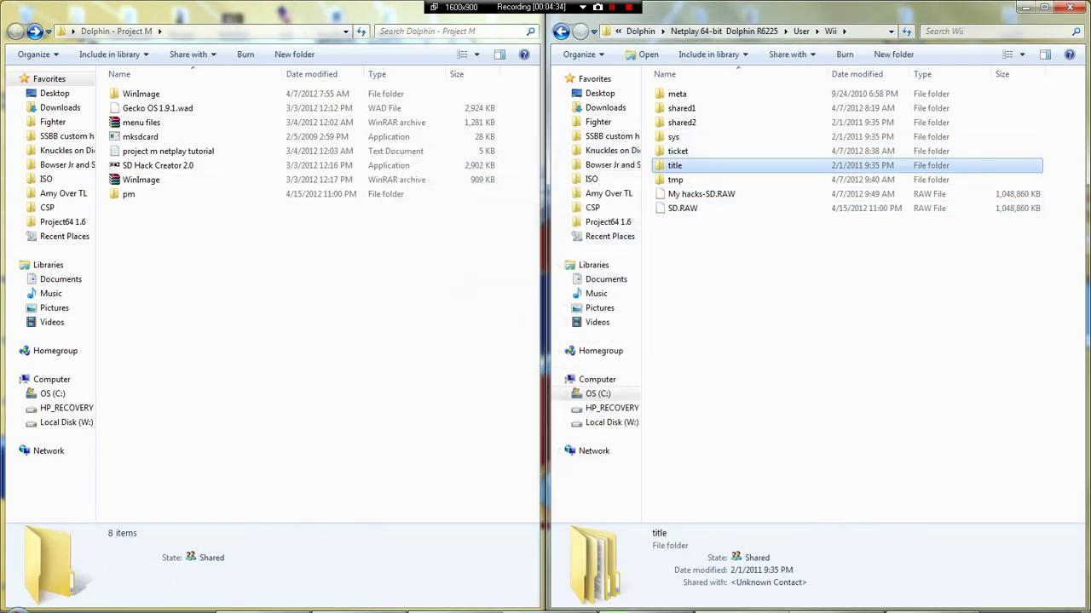
- Switch to Chrome, cancel the running nohomebrew (3).zip download and minimize the browser
mouse_move(834, 607)
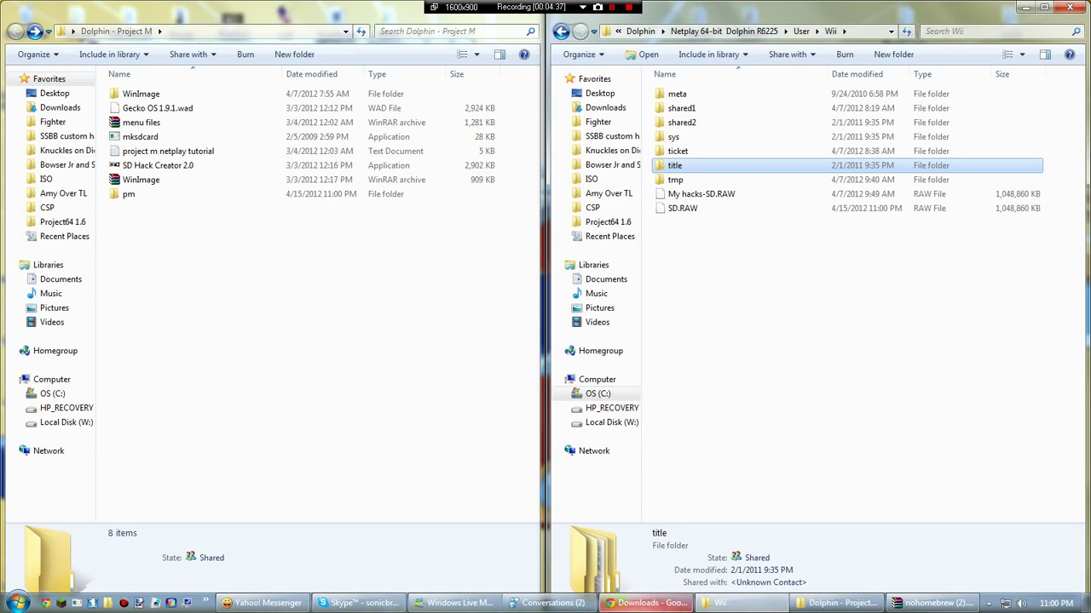
left_click(652, 603)
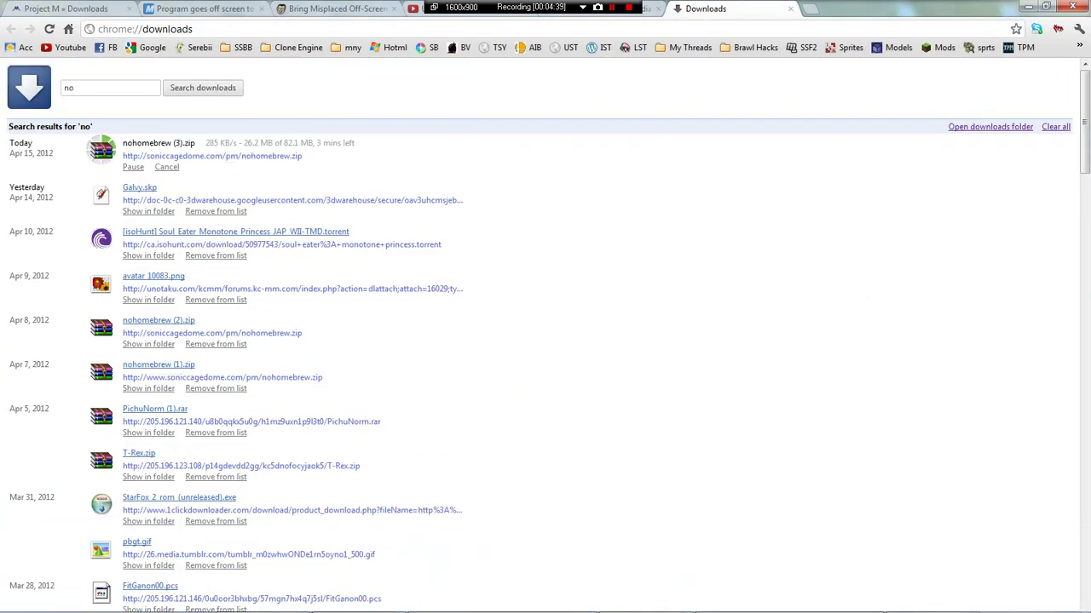
left_click(167, 167)
left_click(1028, 7)
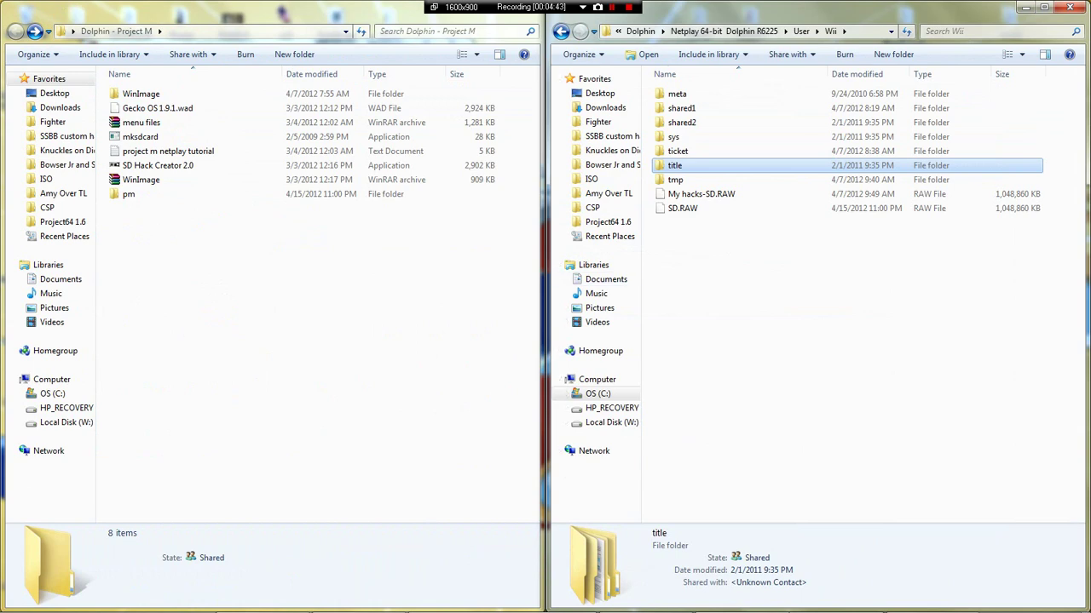
- Close both folder windows and the nohomebrew (2).zip archive, and maximize the Dolphin emulator window
left_click_drag(389, 10, 353, 84)
left_click(496, 84)
left_click(1070, 7)
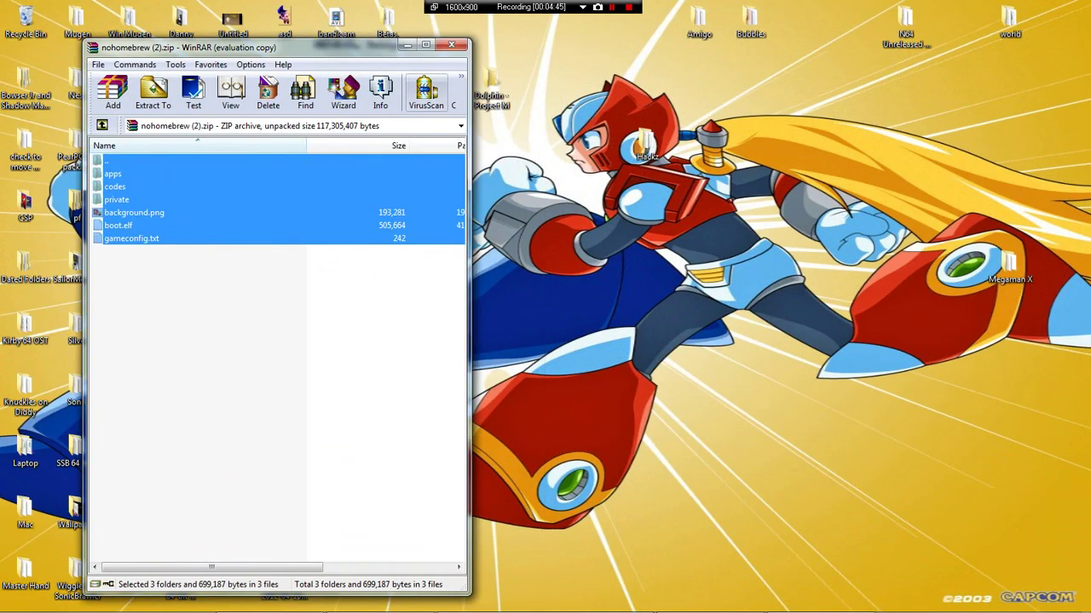
left_click(451, 44)
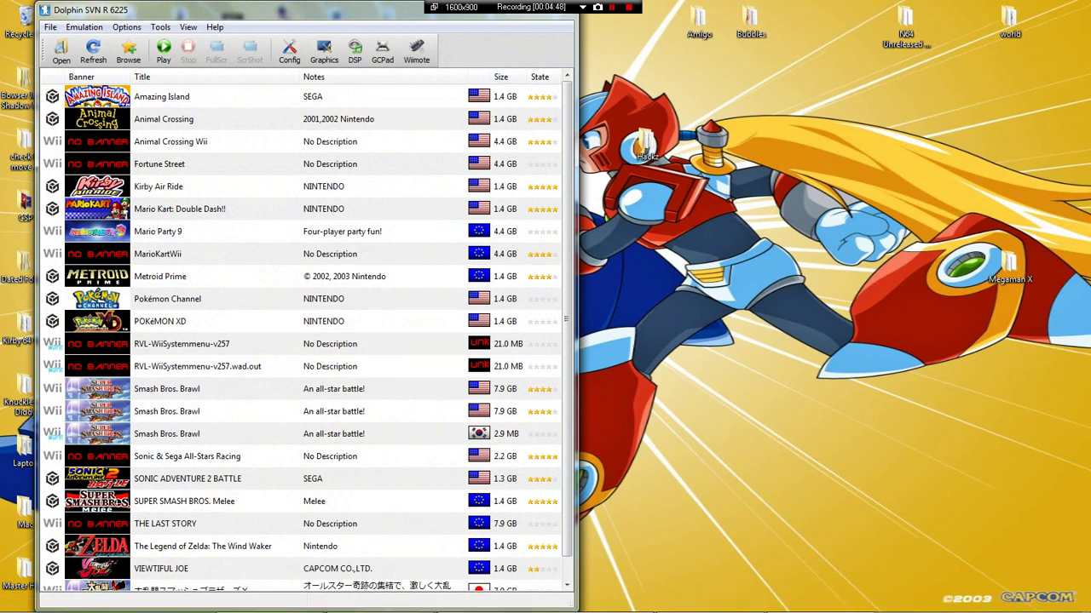
left_click_drag(272, 12, 253, 0)
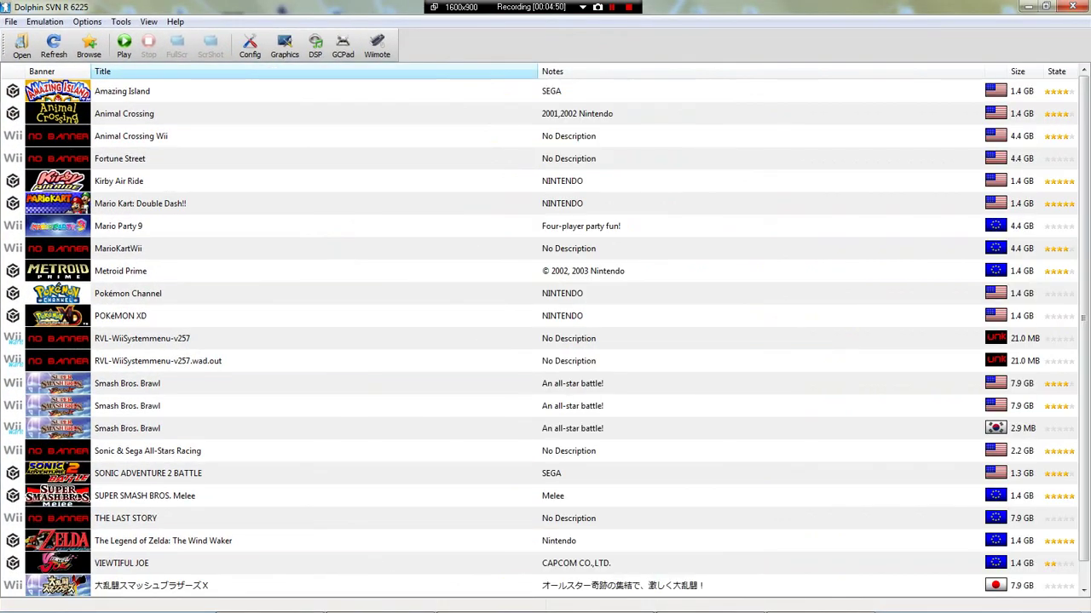
left_click(121, 23)
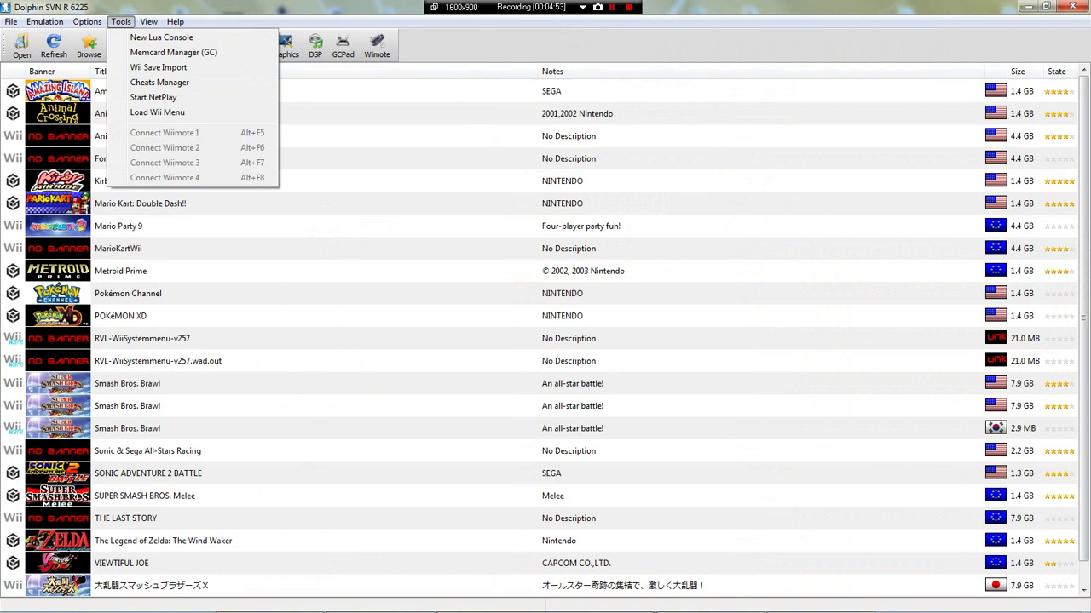
key("Right")
key("Left")
key("Down")
key("Down")
key("Down")
key("Down")
key("Down")
key("Right")
key("Right")
key("Escape")
key("Escape")
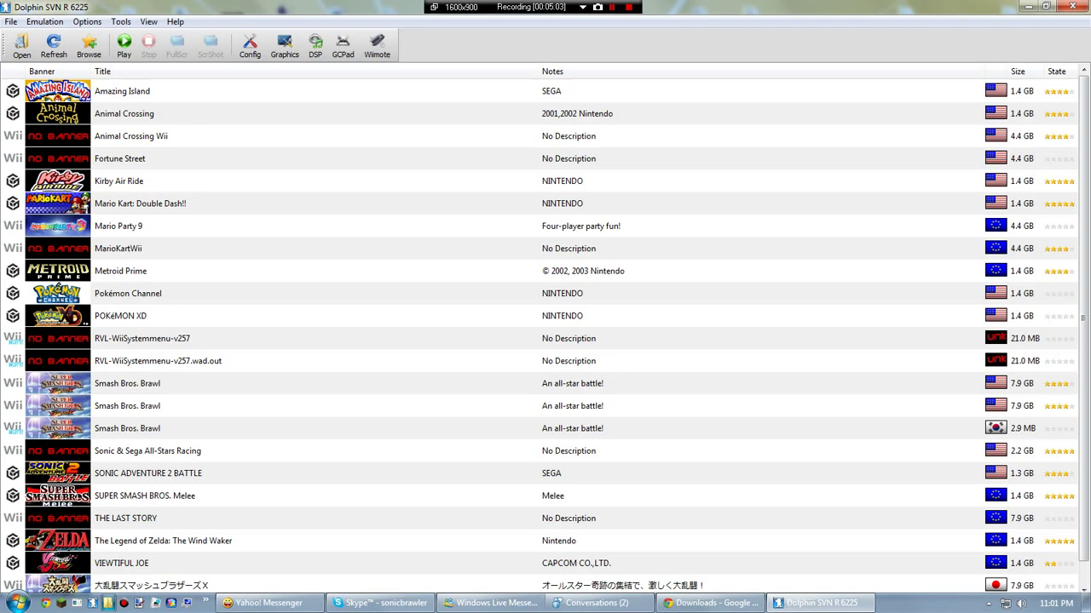
- Open the desktop's Dolphin - Project M folder, point out Gecko OS 1.9.1.wad and minimize the folder window
left_click(108, 603)
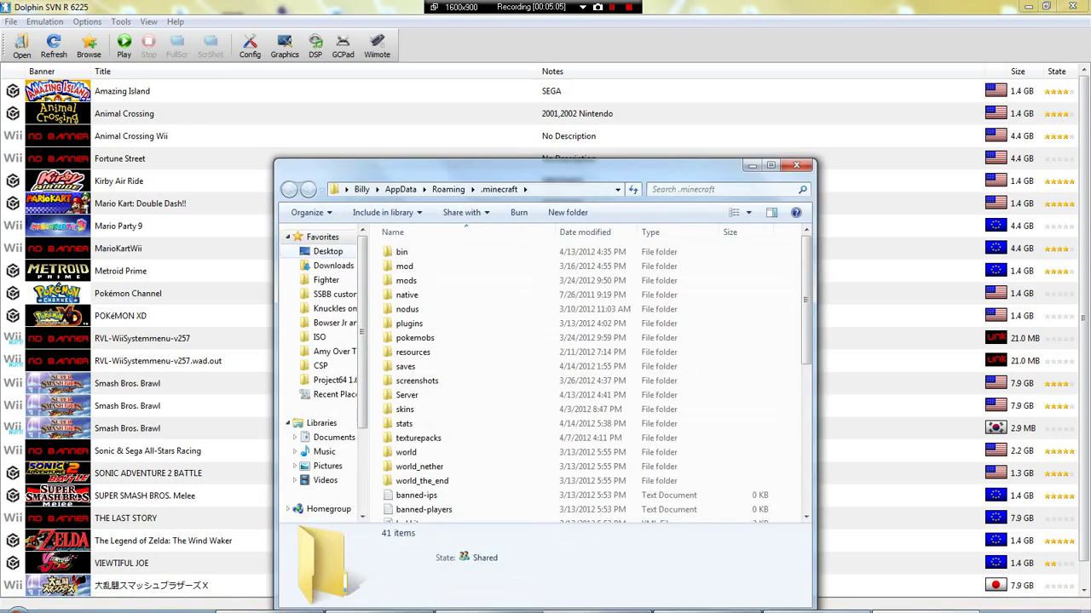
left_click(328, 251)
left_click(460, 438)
scroll(460, 443, "down", 3)
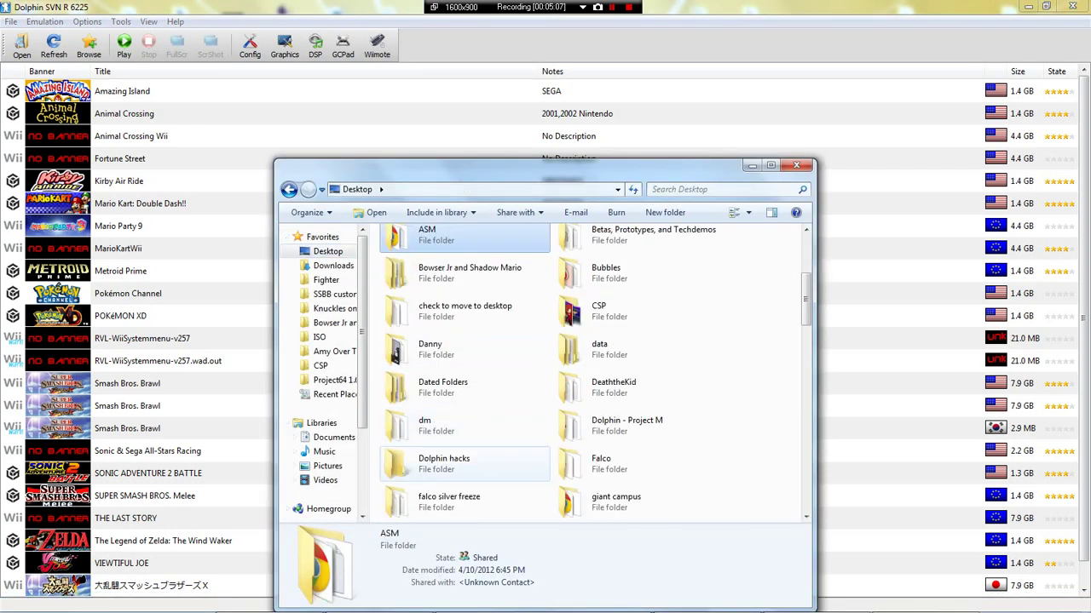
double_click(626, 420)
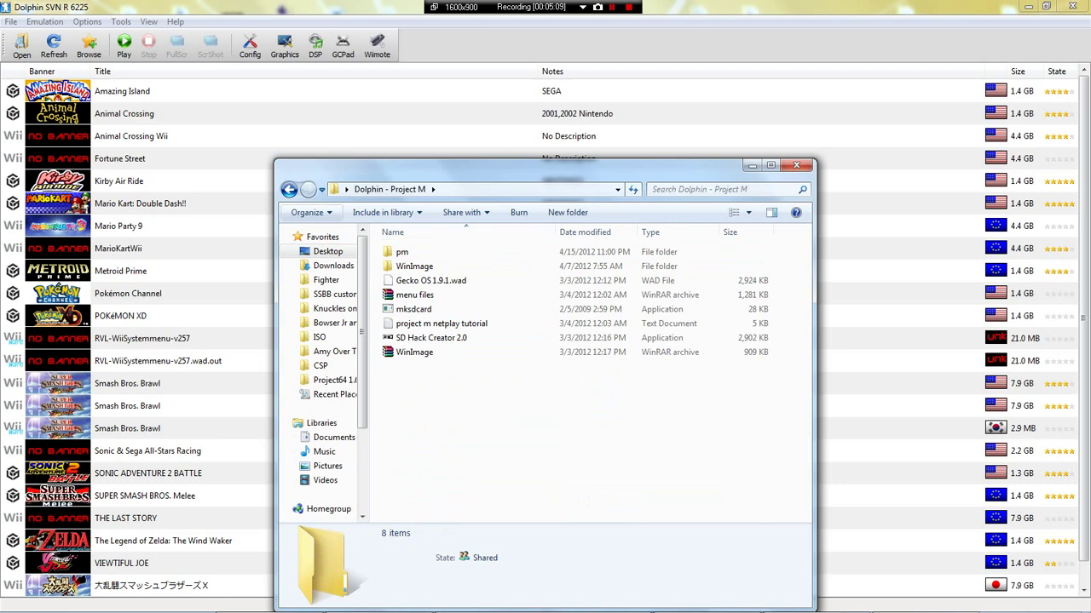
left_click(431, 282)
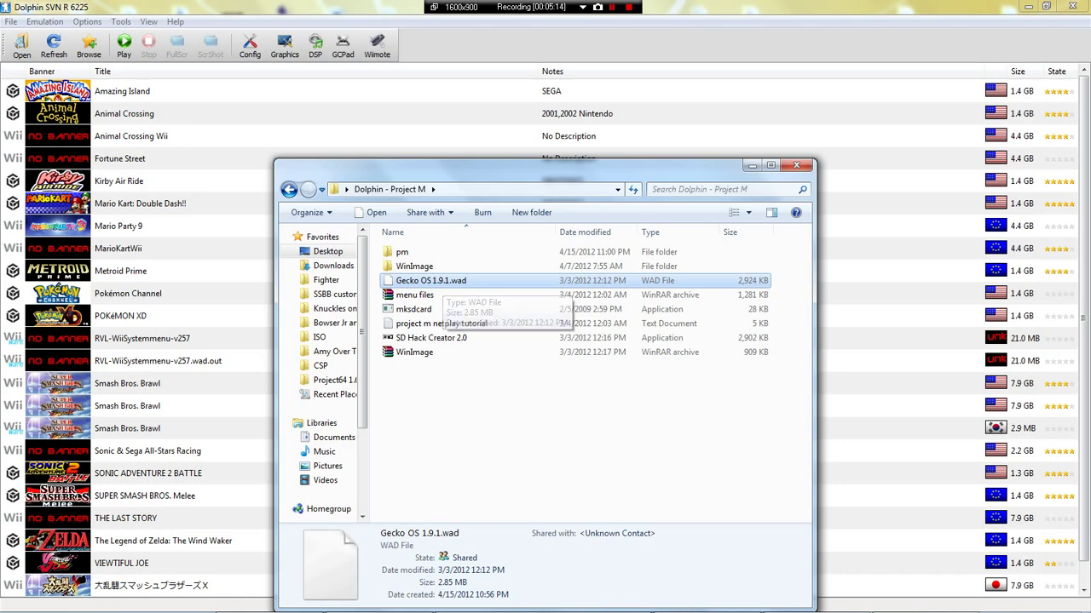
left_click(751, 165)
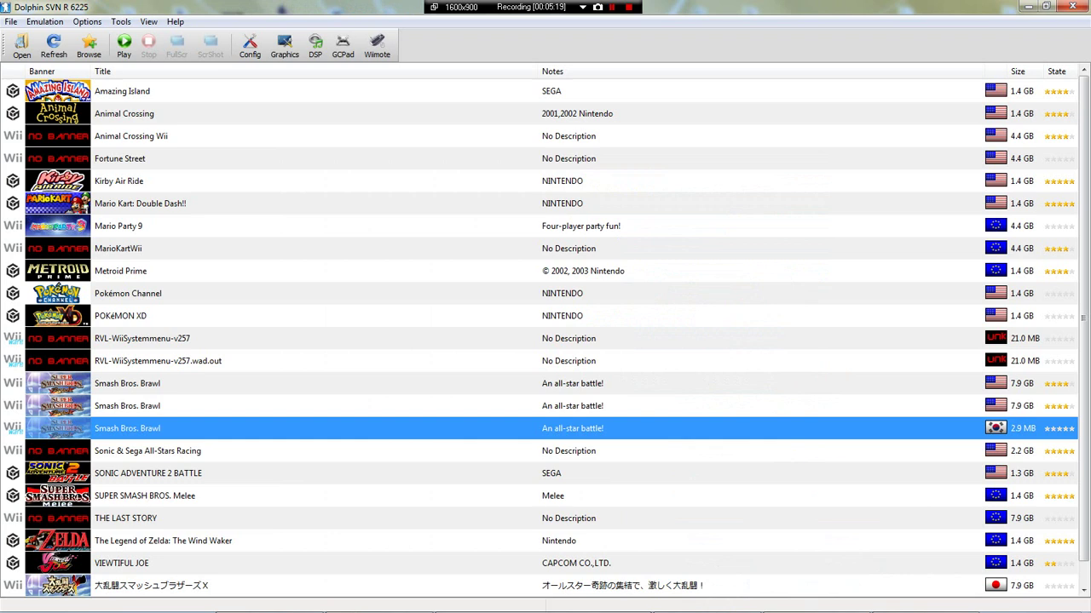
- Check that the second 7.9 GB Smash Bros. Brawl entry is the default ISO and start the 2.9 MB Brawl entry
left_click(340, 405)
right_click(202, 404)
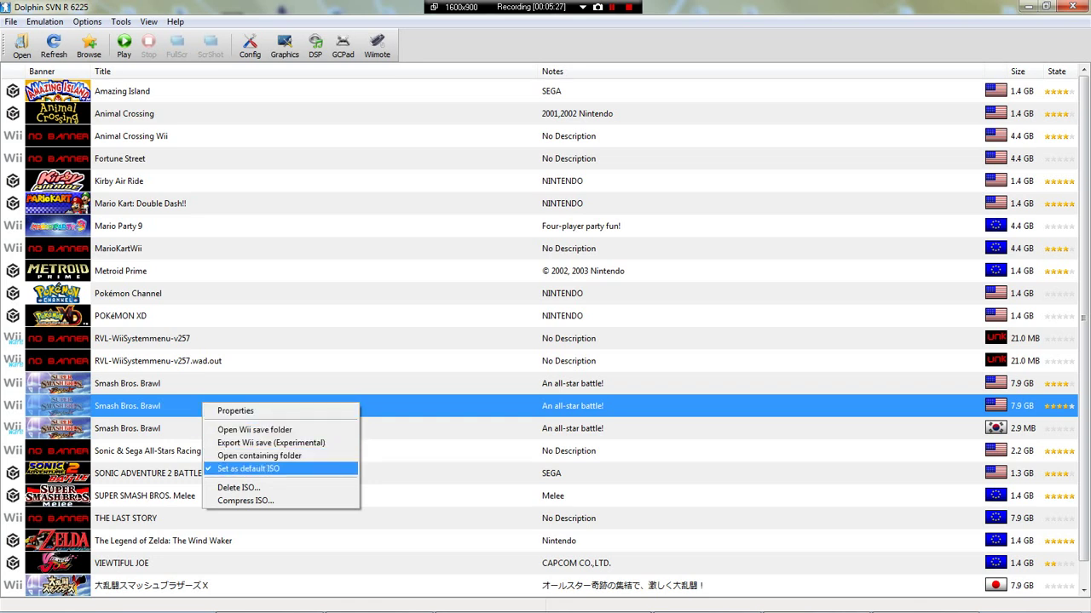
left_click(174, 428)
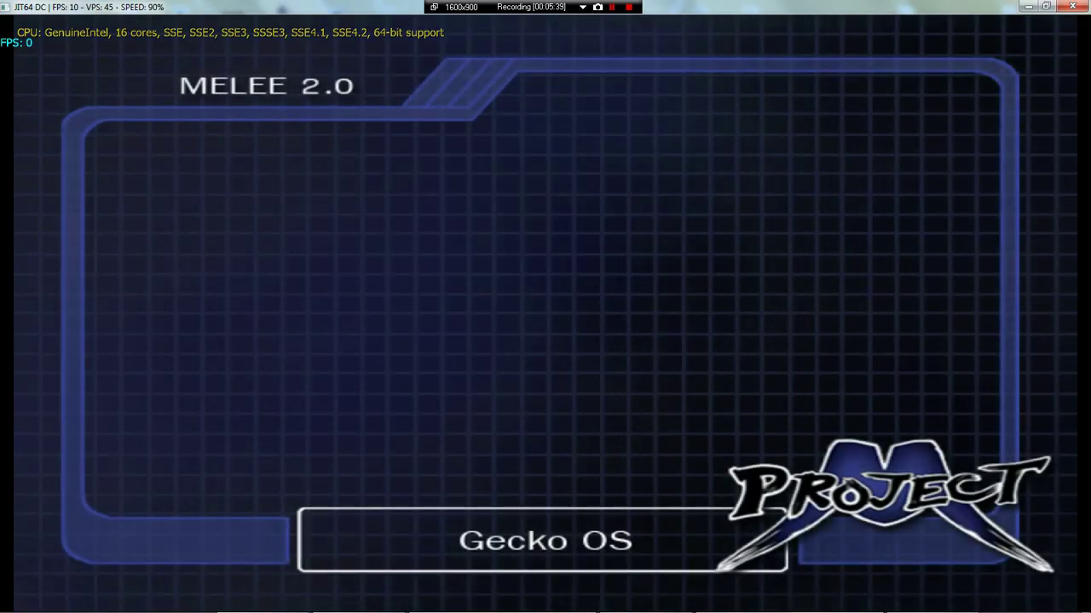
- Maximize the emulated game window, launch the game from Gecko OS and accept reconnecting Wiimote 1
key("alt+Return")
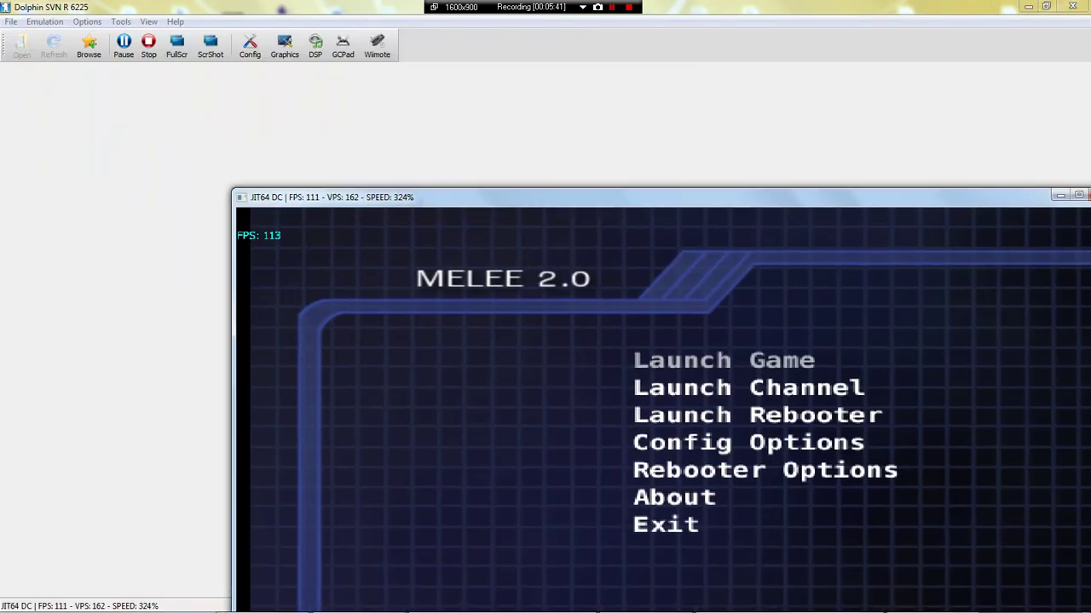
left_click_drag(596, 197, 545, 1)
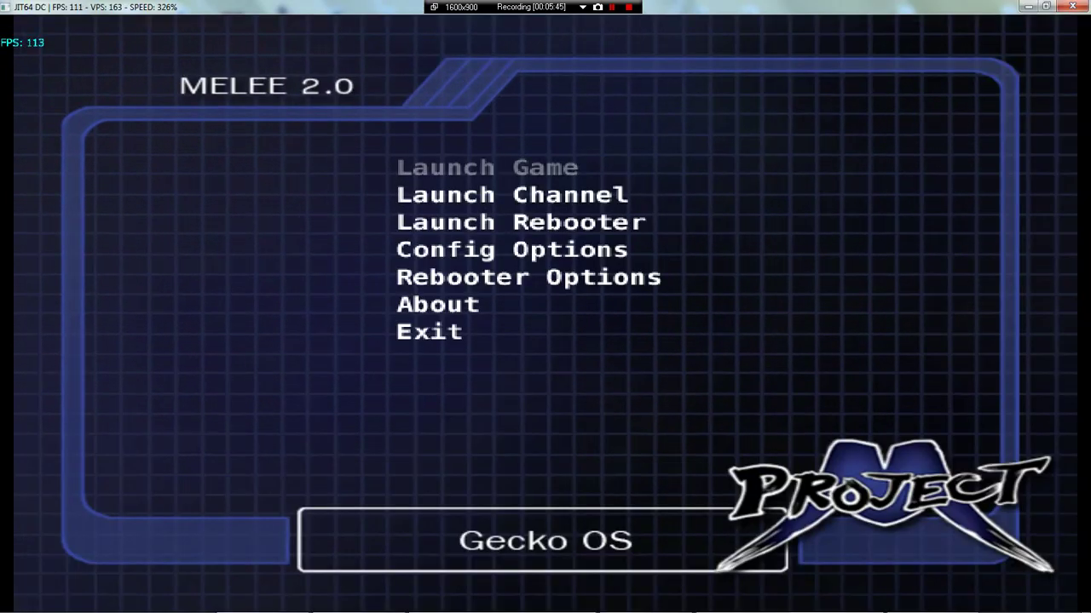
key("x")
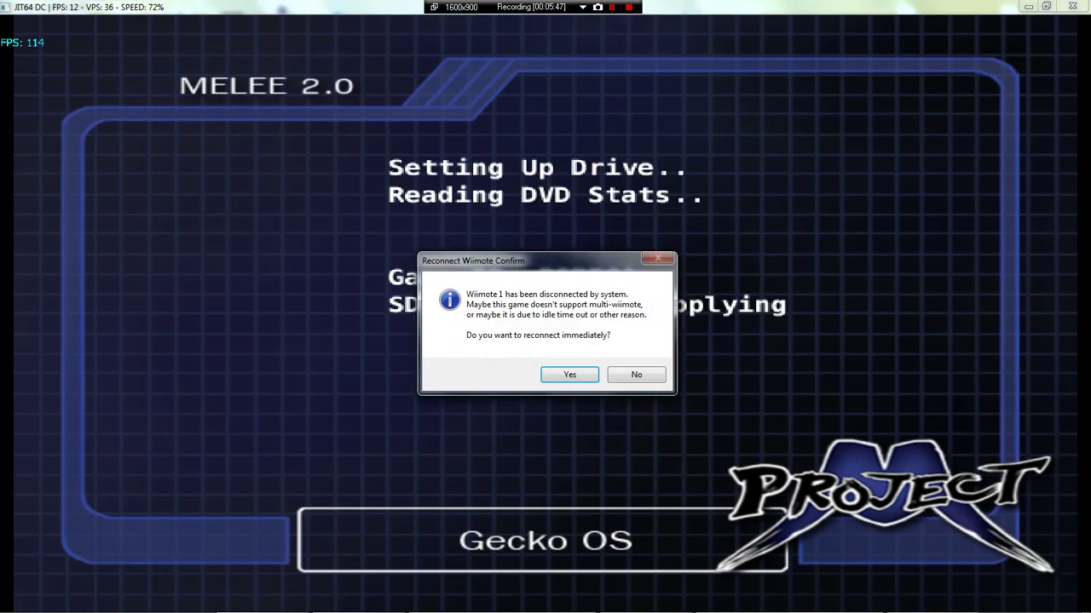
key("Return")
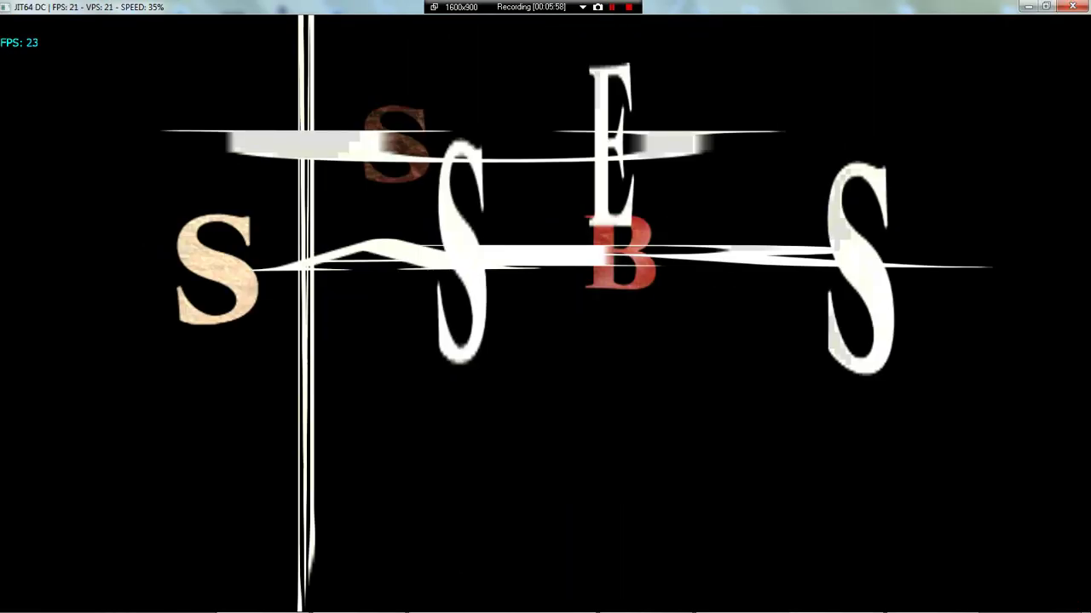
- Skip the intro and enter the Fight! mode of the Versus menu to reach character selection
key("Return")
key("x")
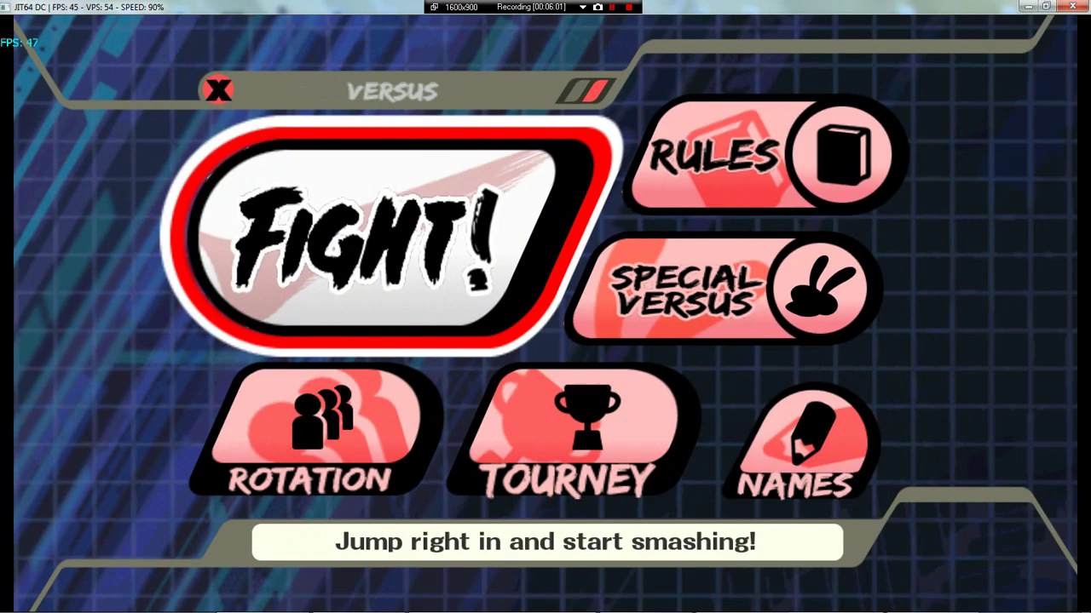
key("Return")
- Move the Player 1 cursor across the Versus roster, over characters such as Zelda and Falco, to examine the Project M character selection
key("Up")
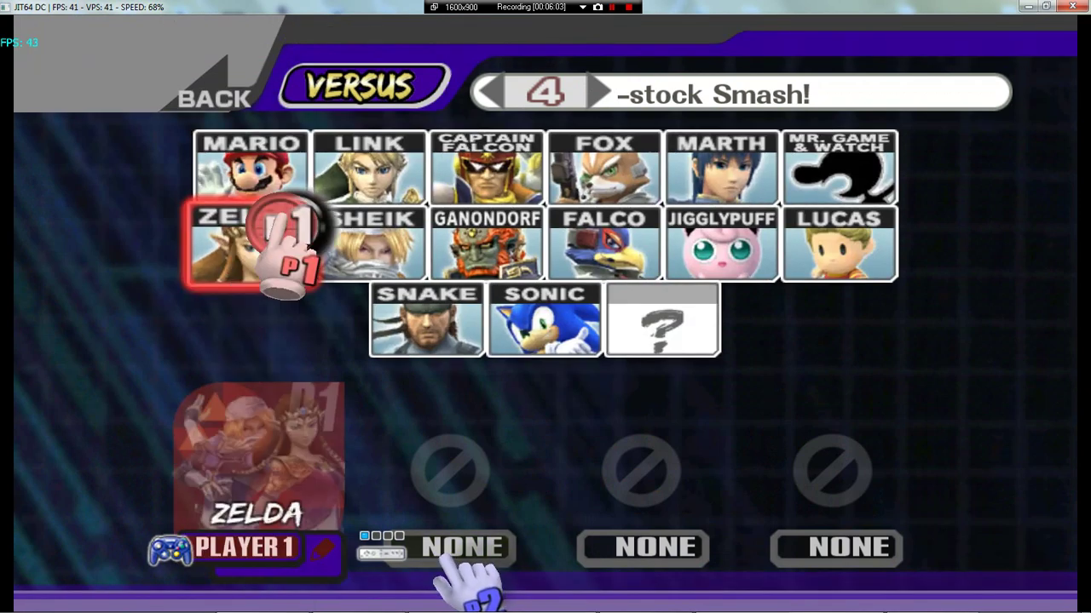
key("Right")
key("Up")
key("Left")
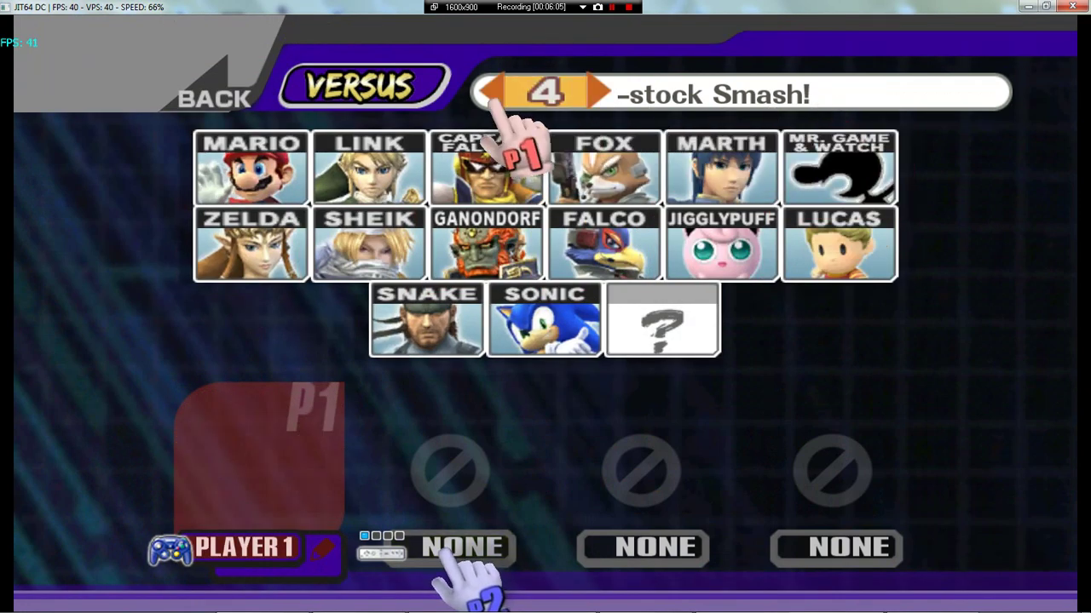
key("Left")
key("Down")
key("Right")
key("Up")
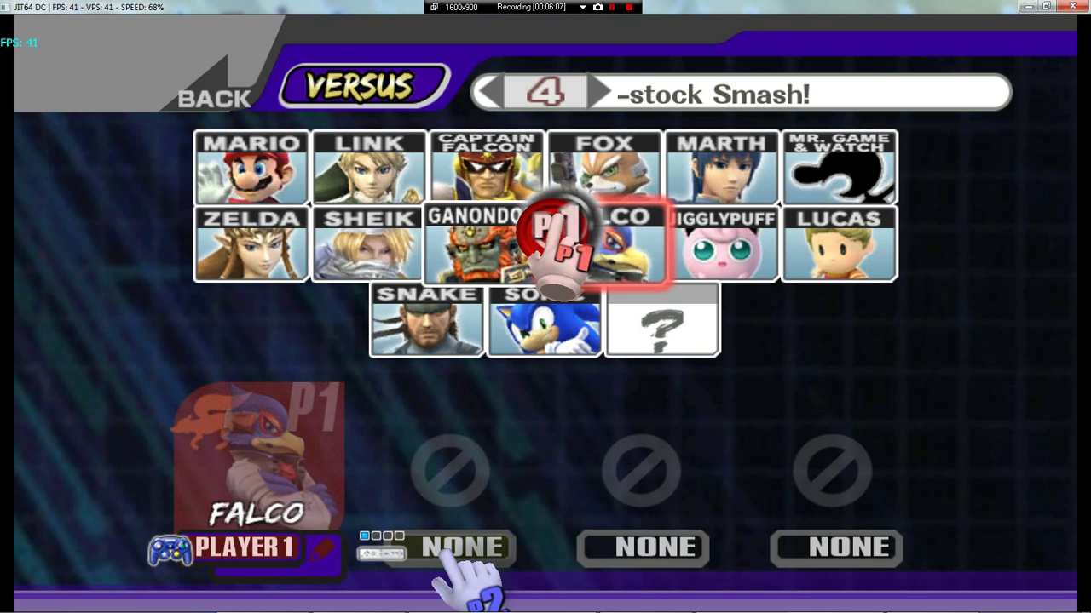
key("Right")
key("Left")
key("Right")
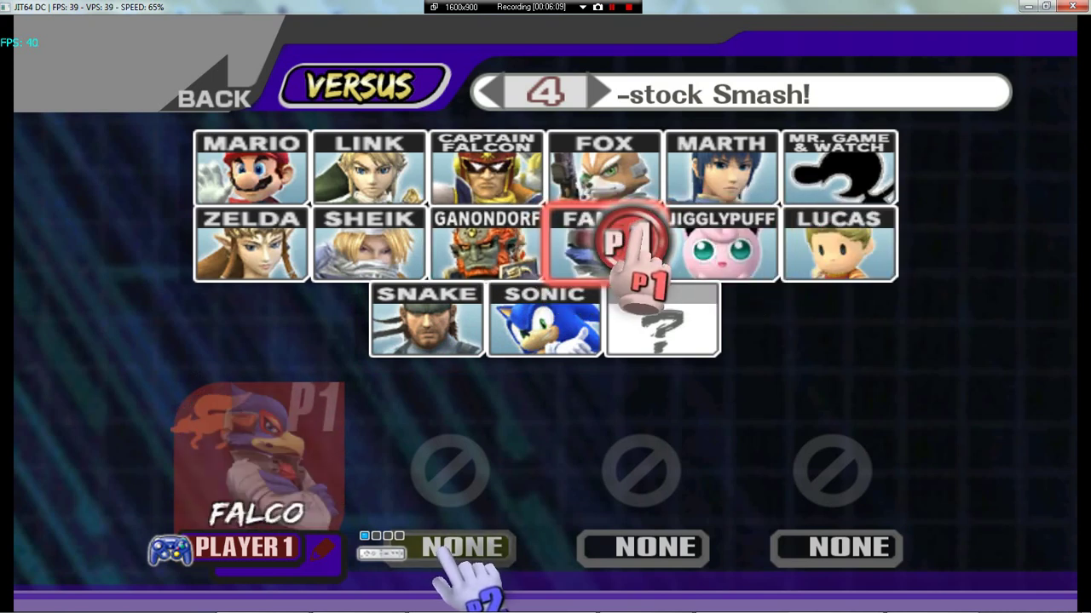
- Stop the running game and close the Dolphin - Project M folder window
key("Escape")
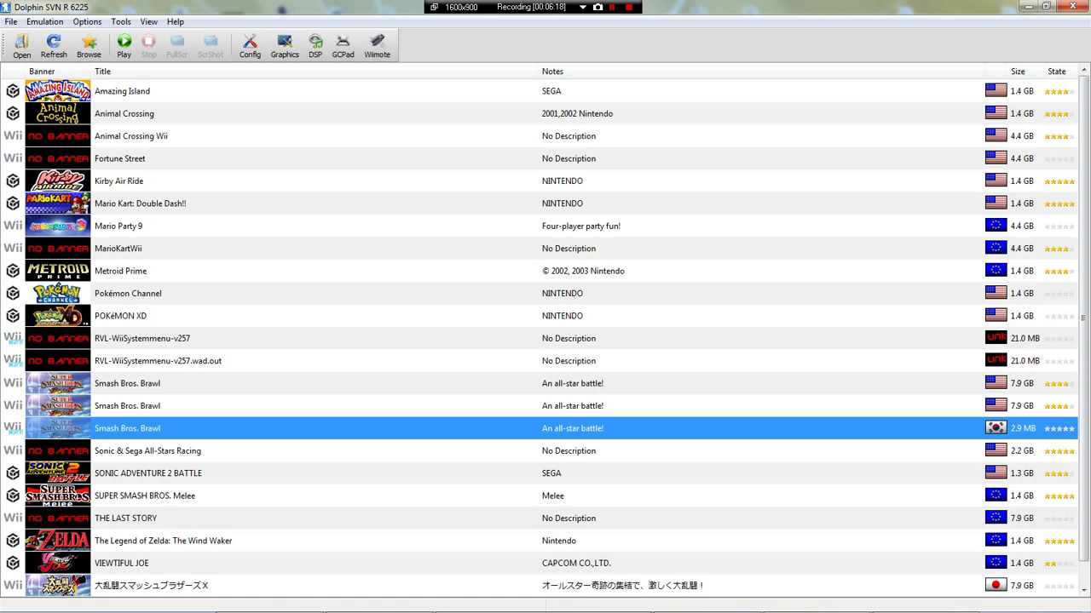
left_click(926, 604)
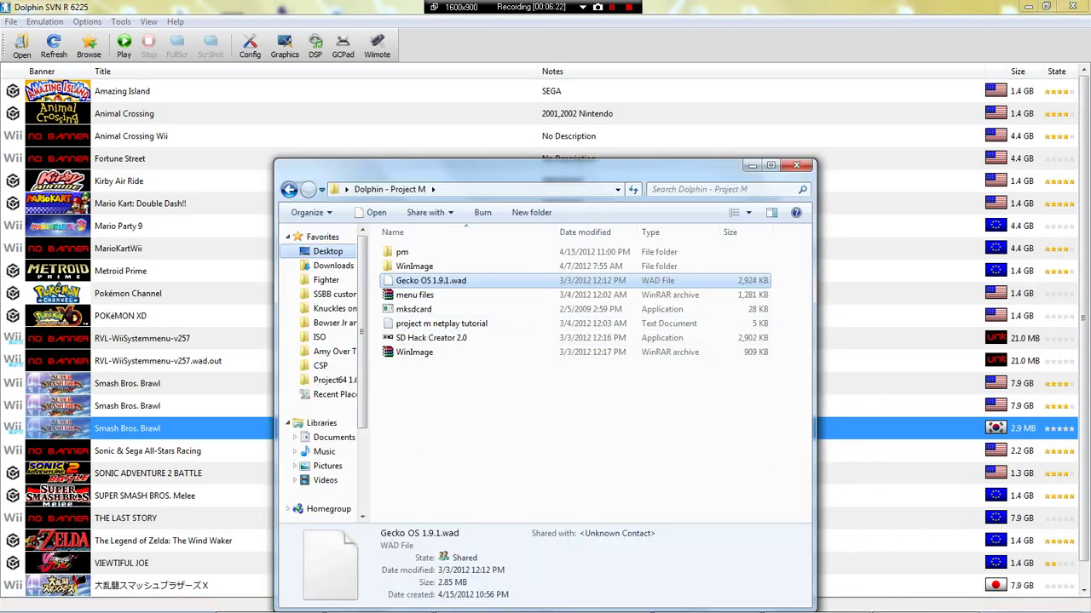
left_click(797, 165)
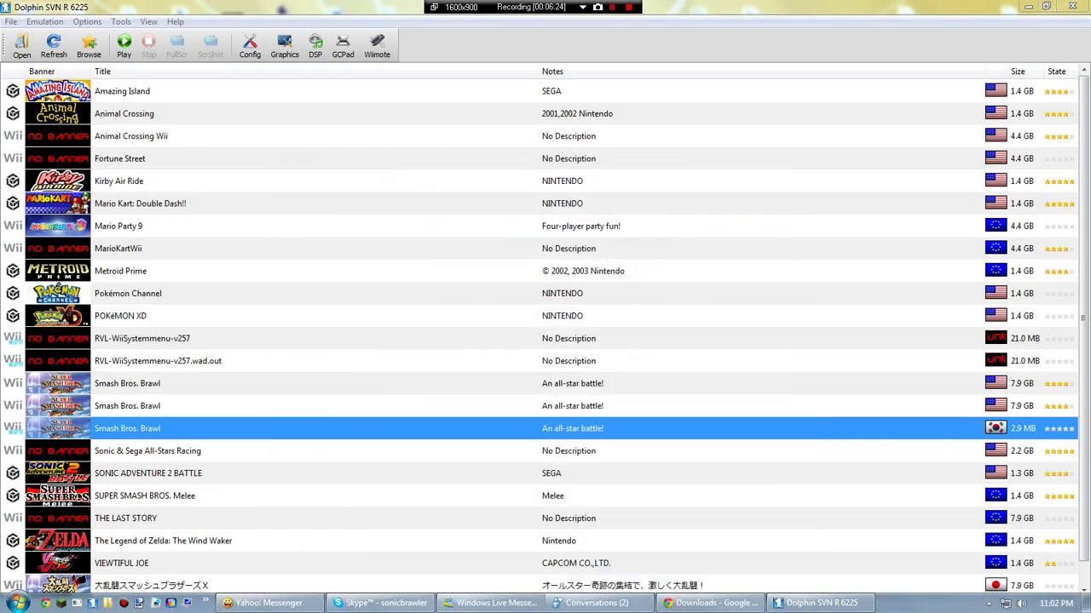
- Open the file location of the Dolphin-Multi shortcut and go to its User\Wii folder
right_click(94, 602)
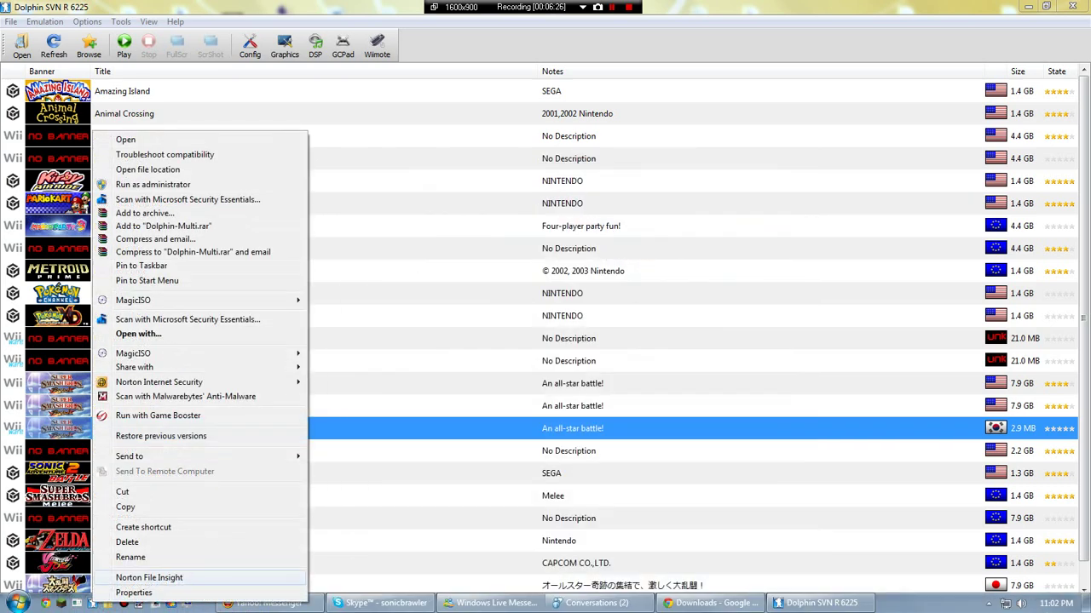
left_click(149, 169)
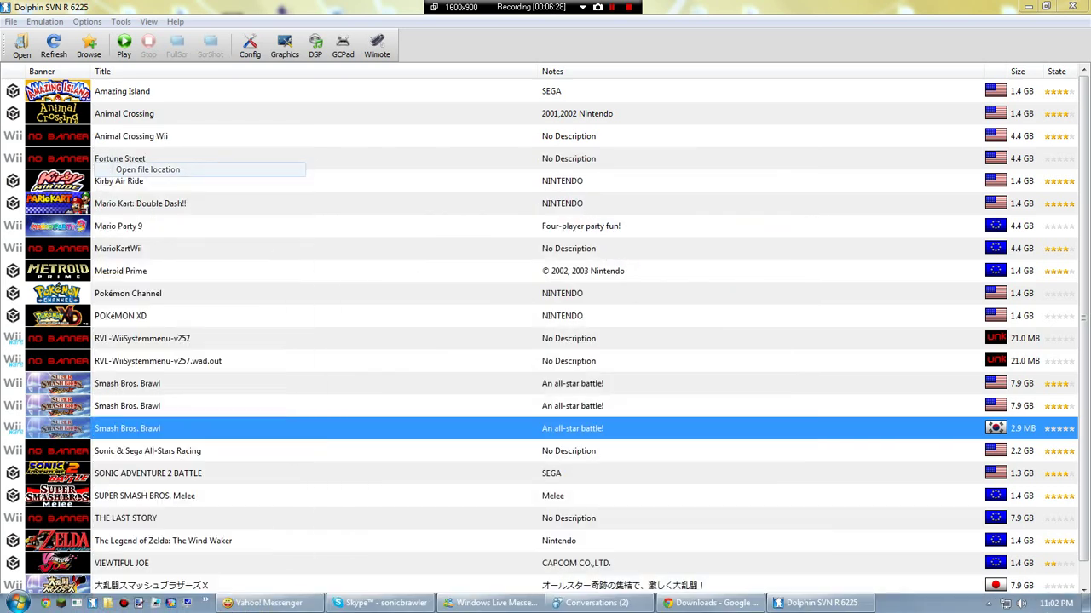
double_click(403, 280)
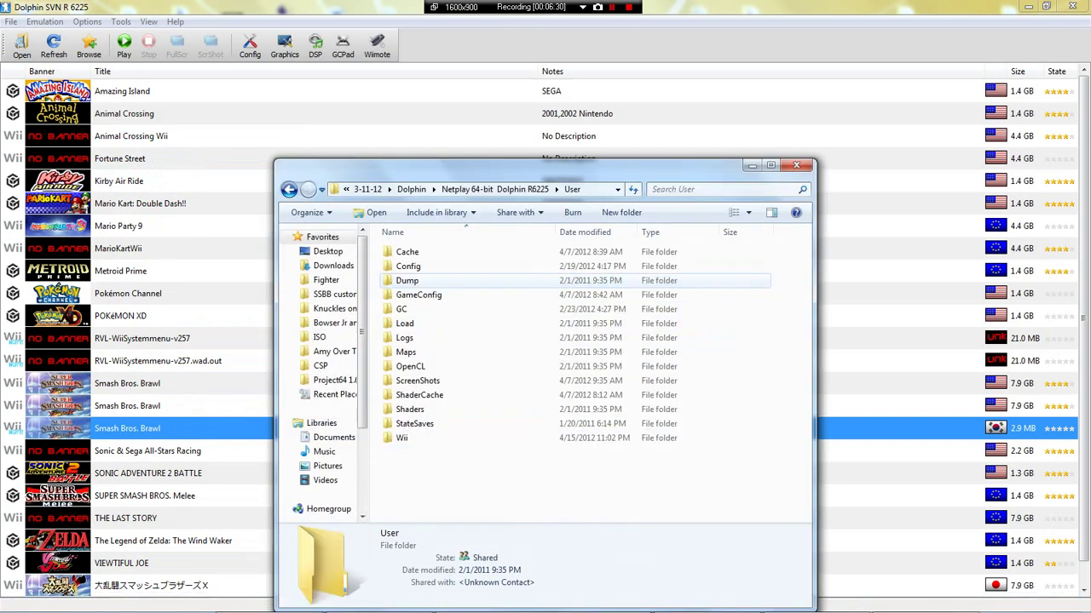
double_click(401, 438)
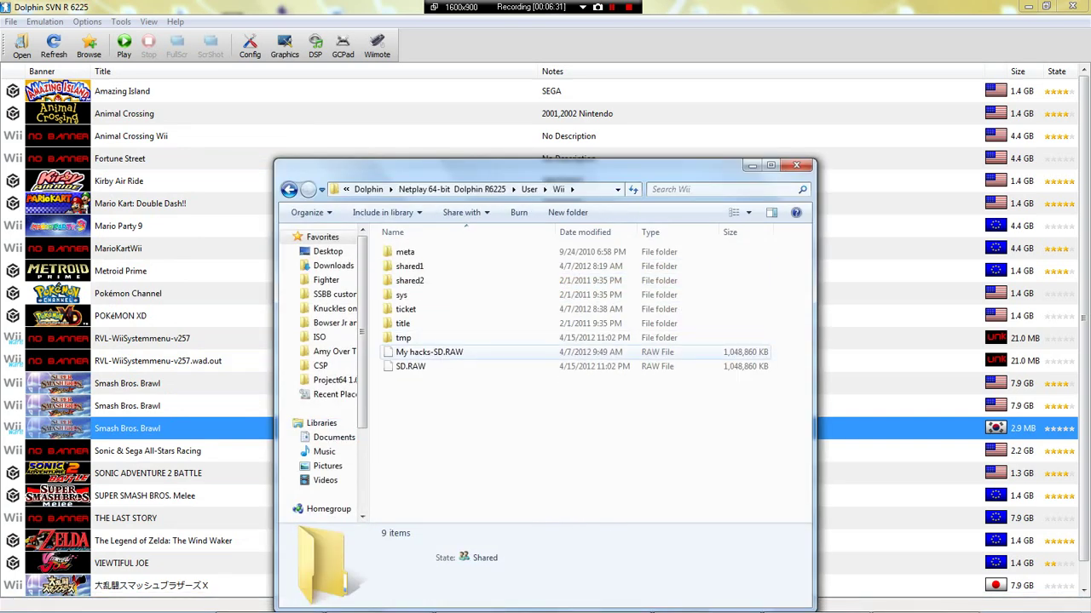
- Rename SD.RAW in the Wii folder as pm-D.RAW
left_click(417, 352)
right_click(410, 366)
left_click(446, 334)
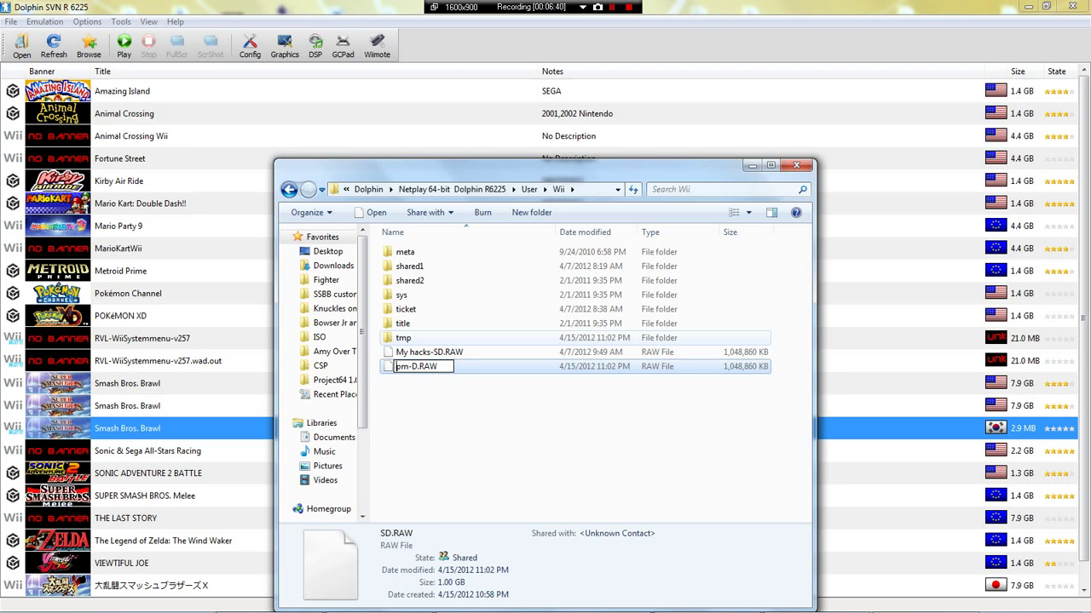
left_click(453, 353)
- Rename My hacks-SD.RAW as SD.RAW so that it serves as the active virtual SD card
right_click(453, 353)
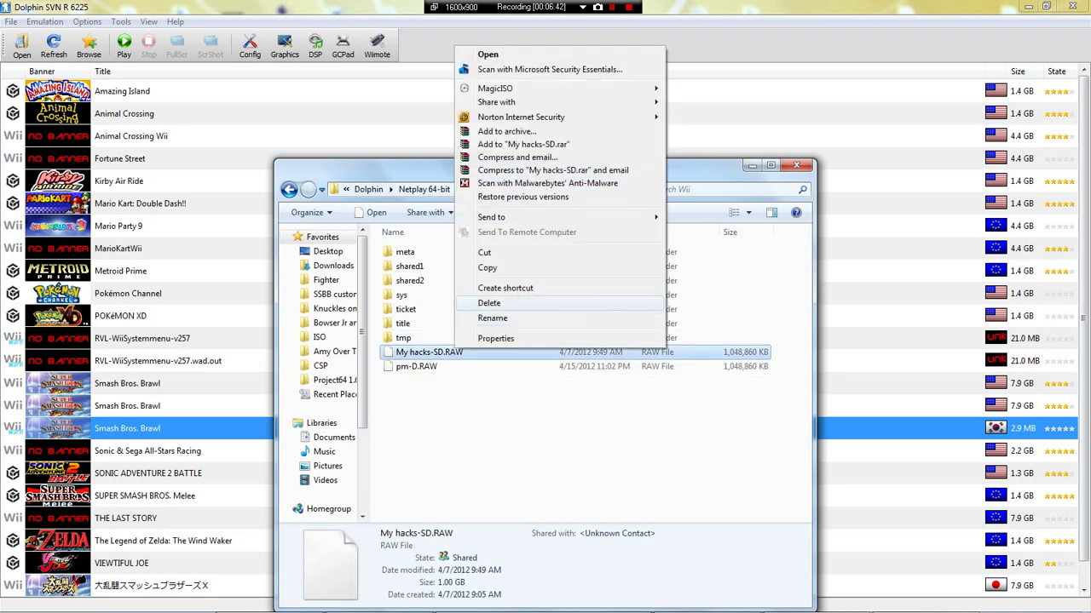
left_click(494, 314)
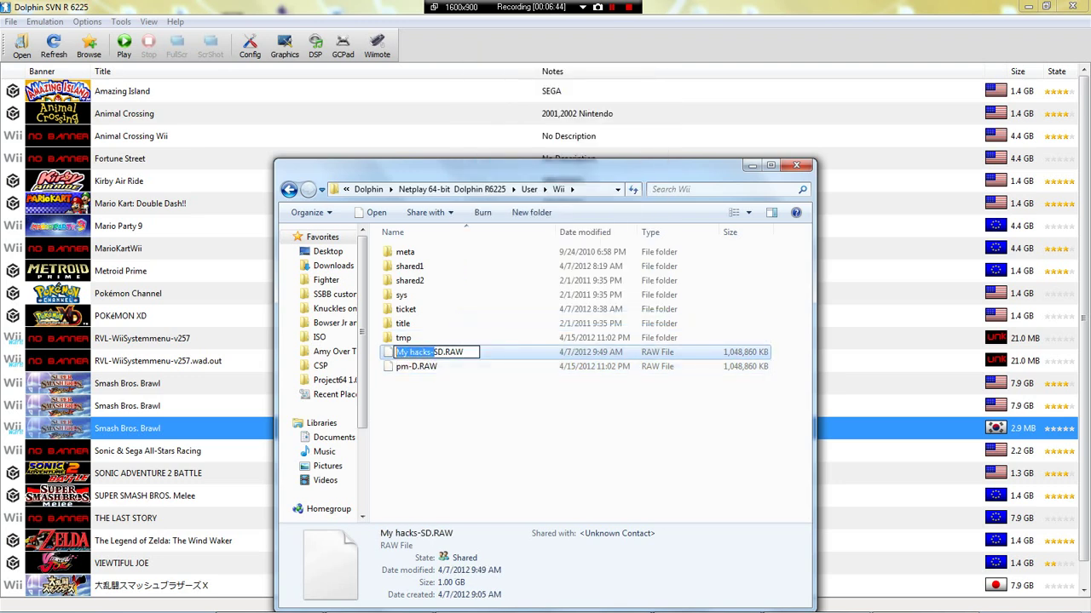
key("Return")
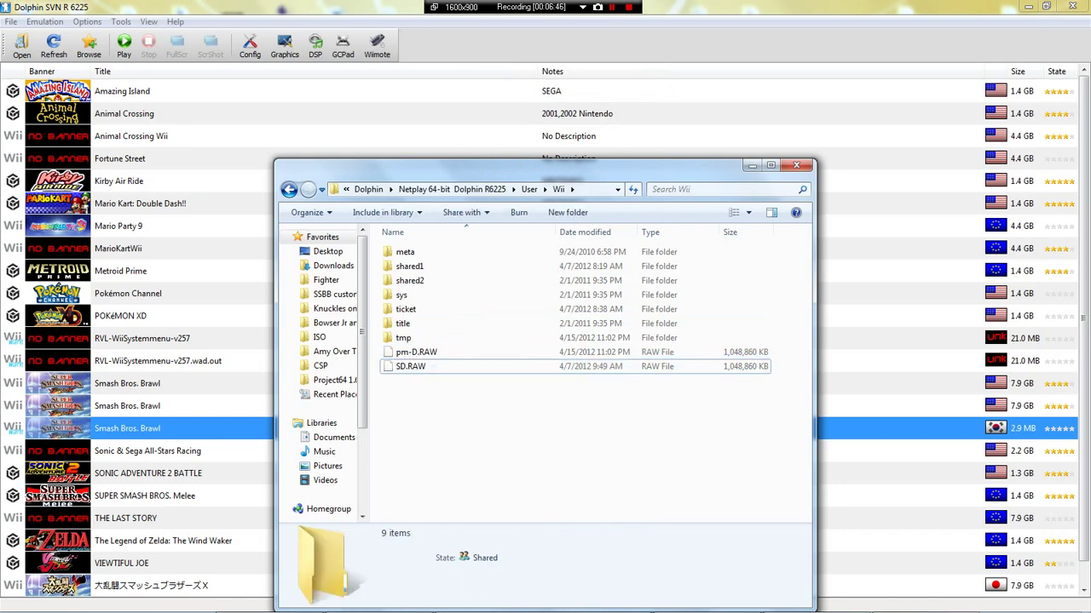
- Start the 2.9 MB Smash Bros. Brawl entry, launch the game from Gecko OS and accept reconnecting Wiimote 1
double_click(127, 428)
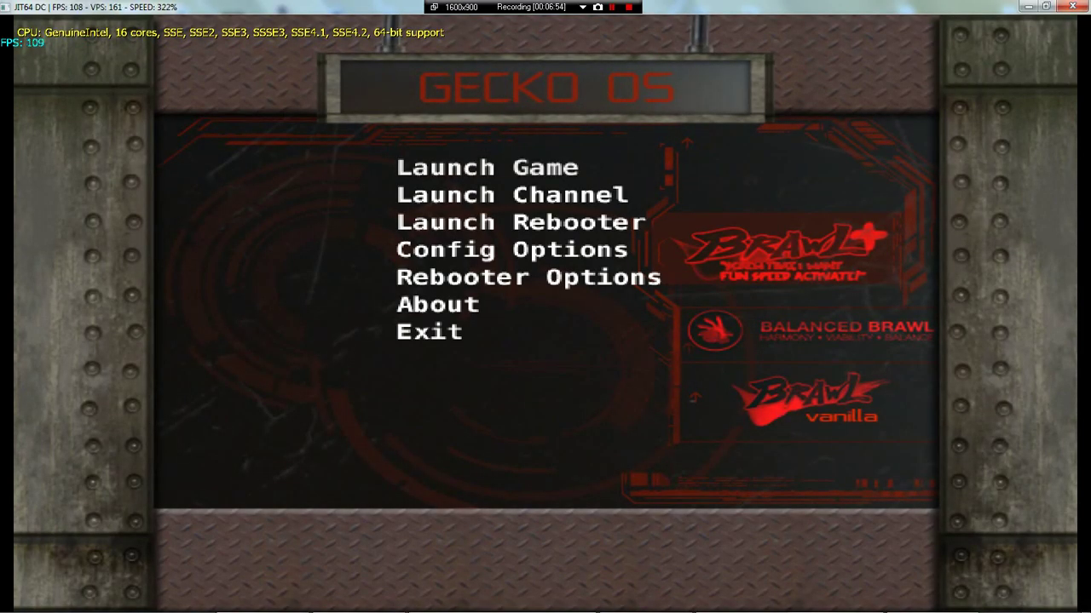
key("x")
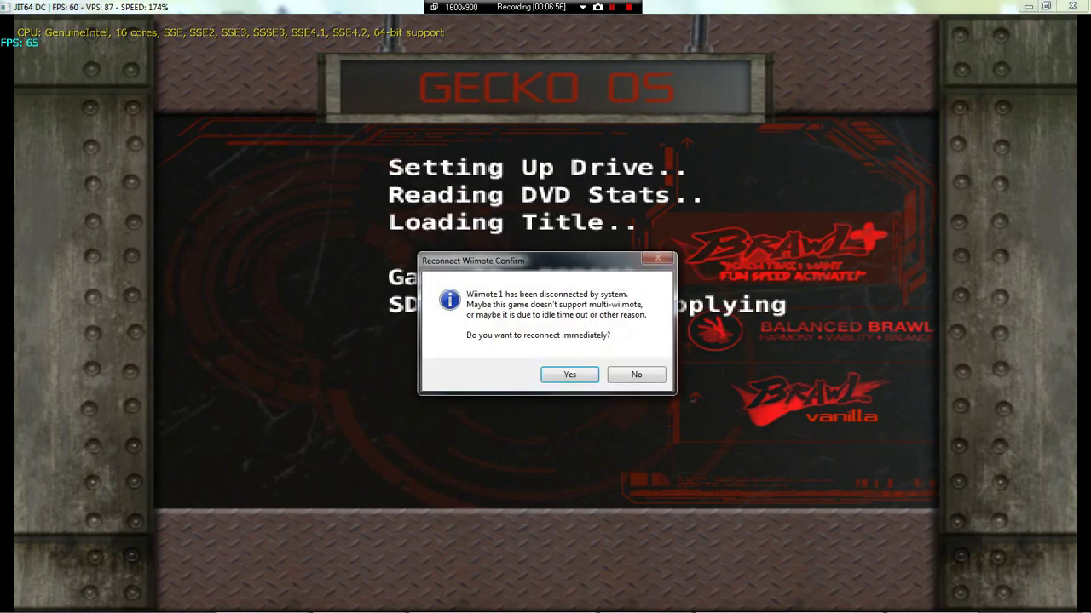
key("Return")
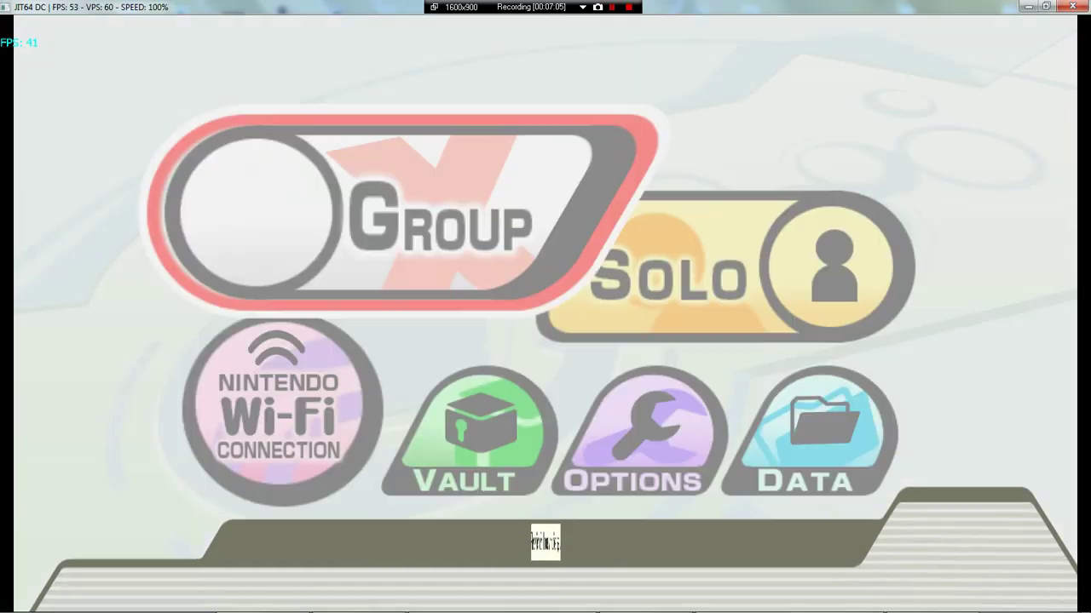
- Enter the group Brawl character selection to view the custom roster with the Player 1 cursor, and stop the game
key("x")
key("Return")
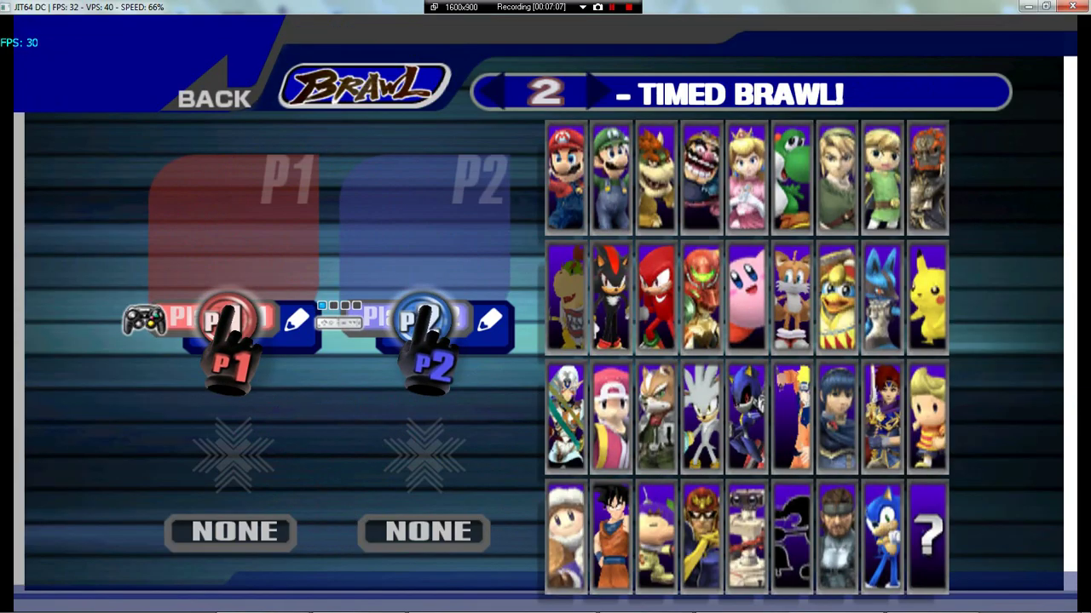
key("Up")
key("Right")
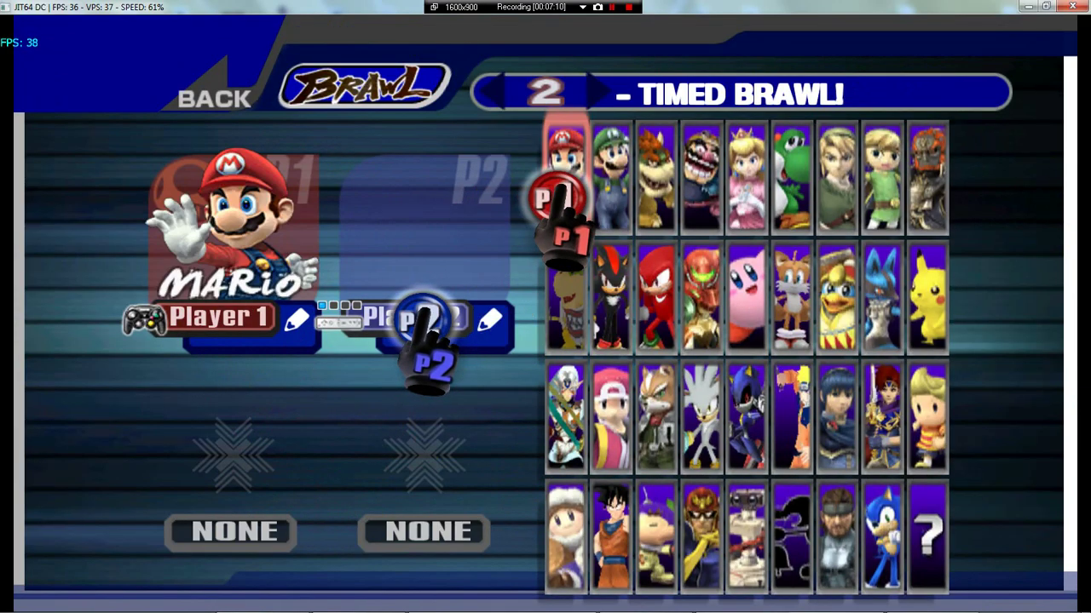
key("Left")
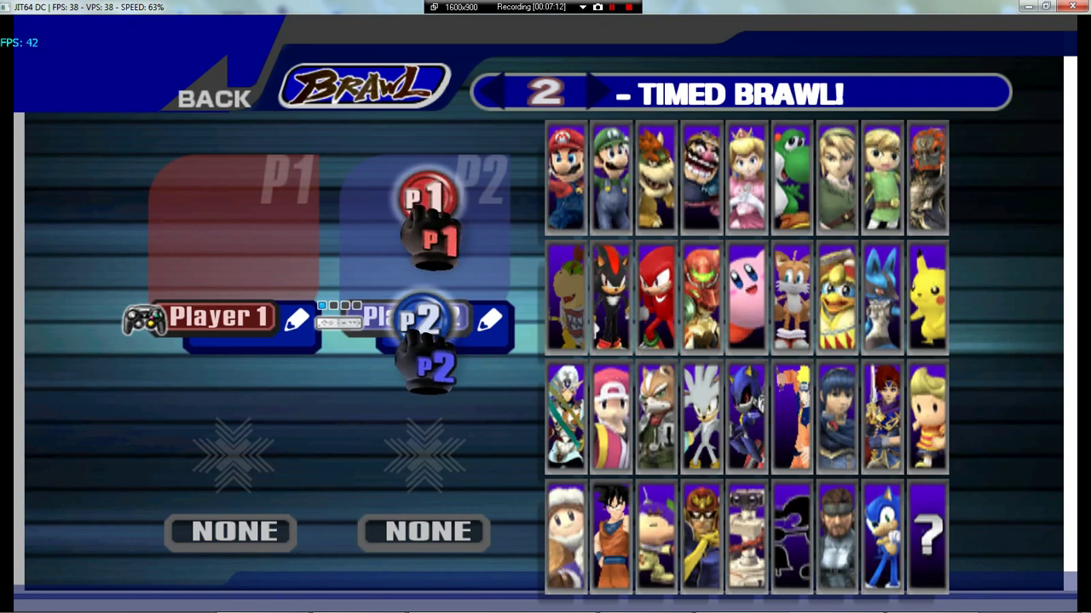
key("Escape")
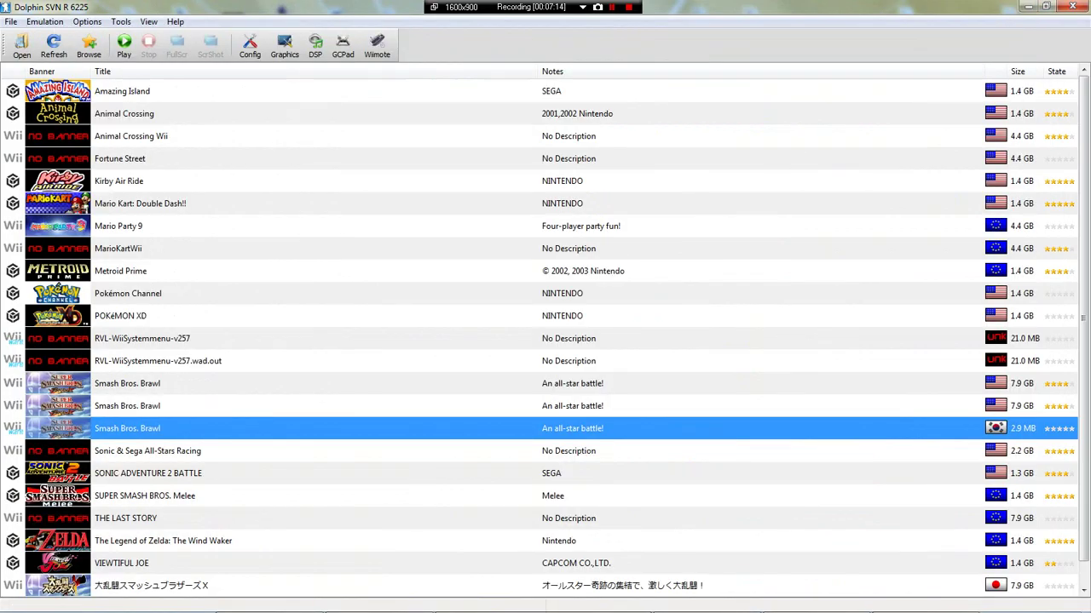